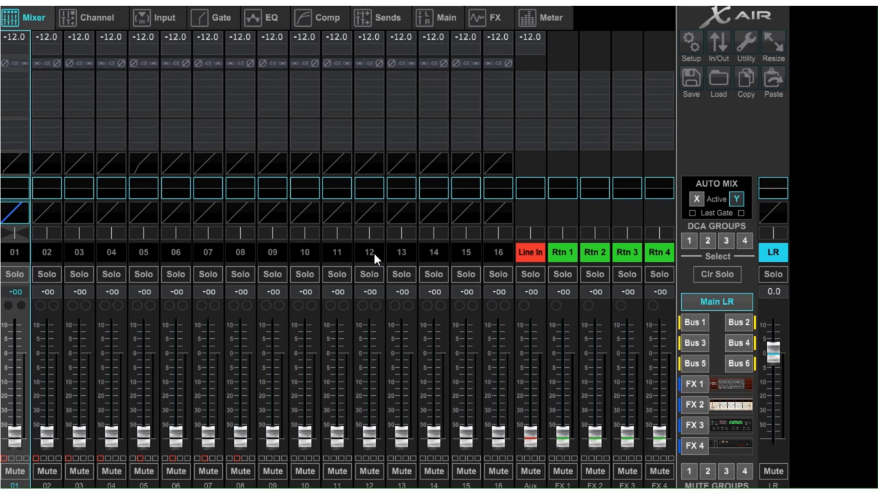
mouse_move(398, 236)
click(725, 256)
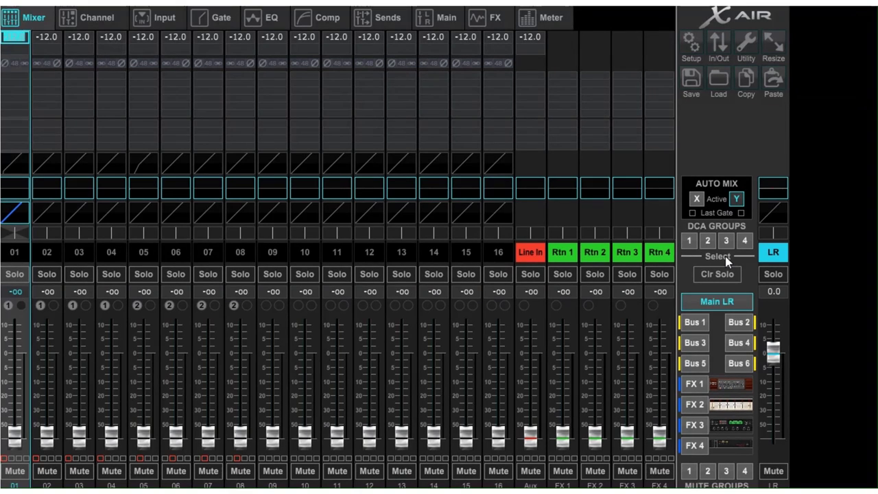
mouse_move(557, 96)
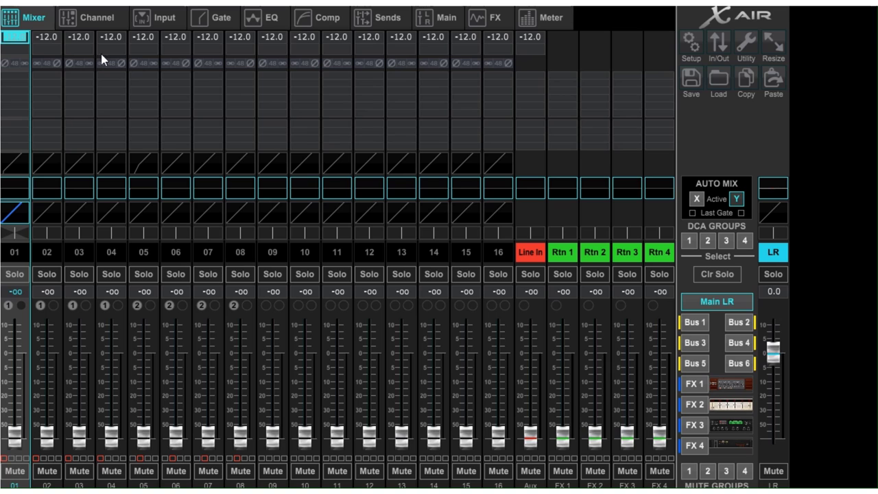
Step: Look through channel 01's channel, input and gate settings, and return to the mixer overview
click(103, 18)
click(164, 19)
click(234, 19)
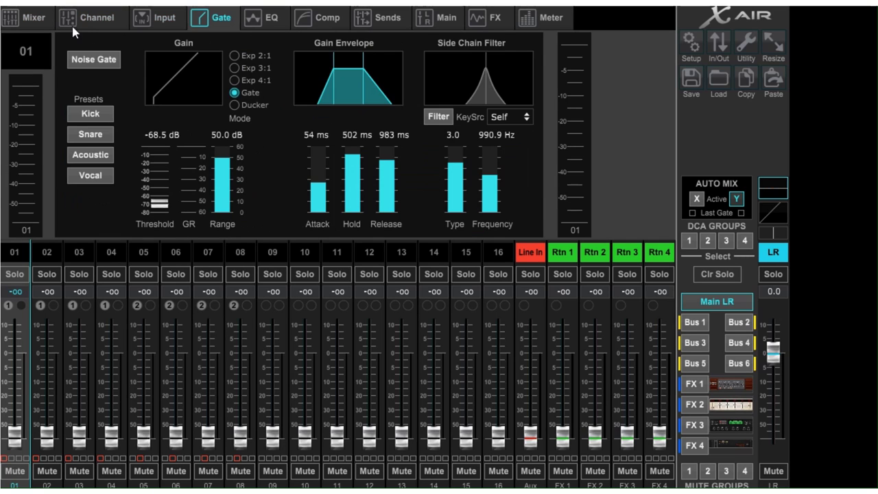
click(41, 21)
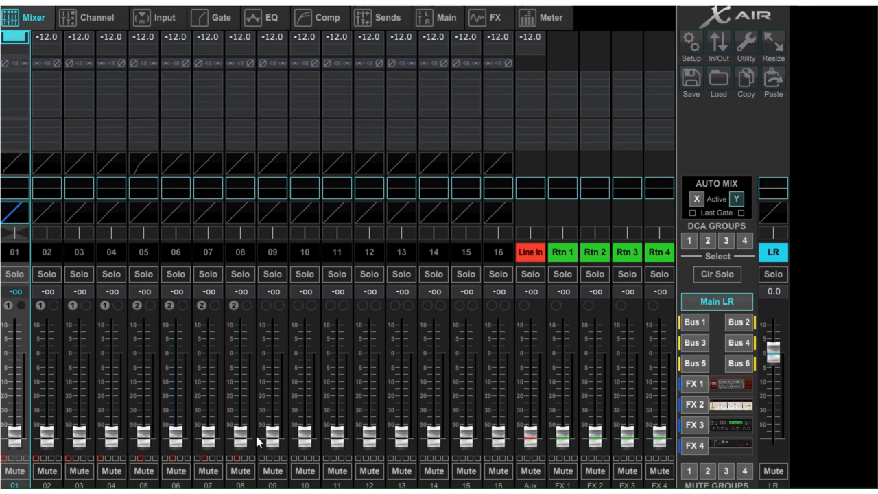
mouse_move(14, 435)
mouse_down()
mouse_move(14, 351)
mouse_move(14, 433)
mouse_up()
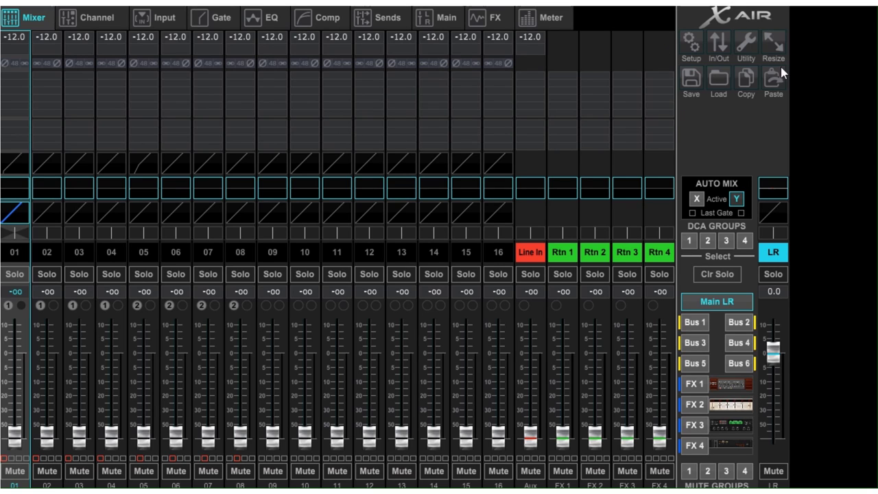
Step: View the connection settings in the mixer's setup and close them
click(690, 41)
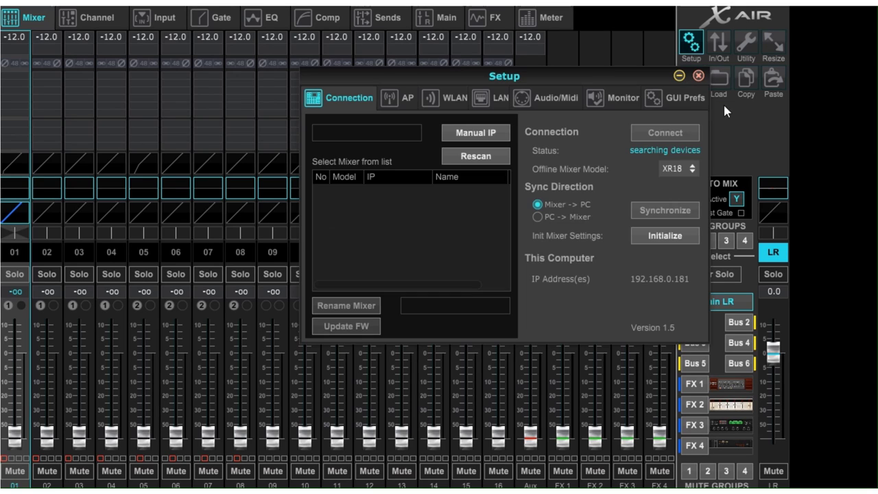
click(698, 75)
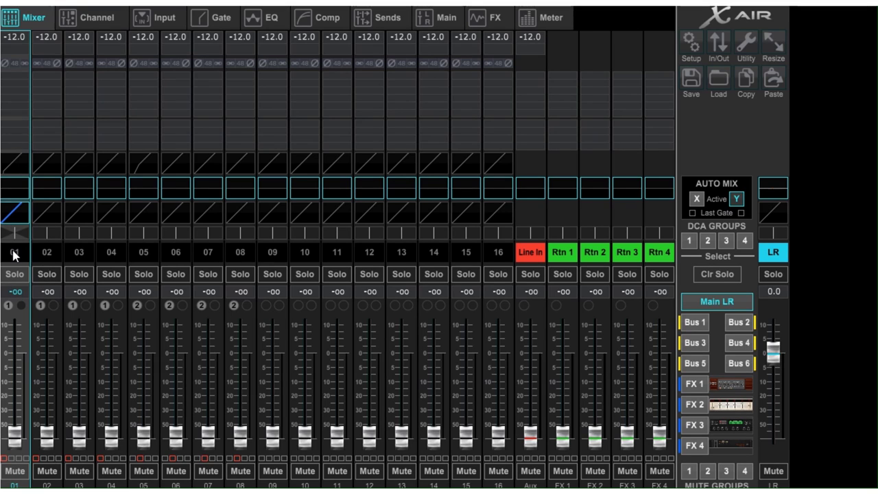
mouse_move(21, 239)
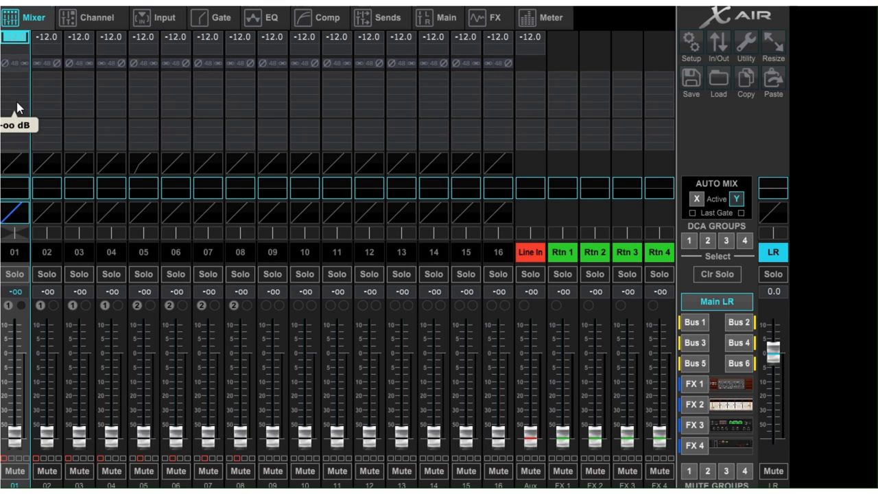
Step: Try raising and lowering the bus send levels and the main fader of channel 01
scroll(16, 102, up, 10)
scroll(17, 106, up, 8)
scroll(17, 106, down, 8)
drag(17, 106, 11, 86)
scroll(12, 85, up, 6)
scroll(12, 86, down, 4)
scroll(11, 86, up, 4)
scroll(13, 86, down, 10)
scroll(13, 86, up, 4)
drag(19, 436, 24, 415)
mouse_move(24, 446)
mouse_down()
mouse_move(27, 324)
mouse_move(21, 461)
mouse_up()
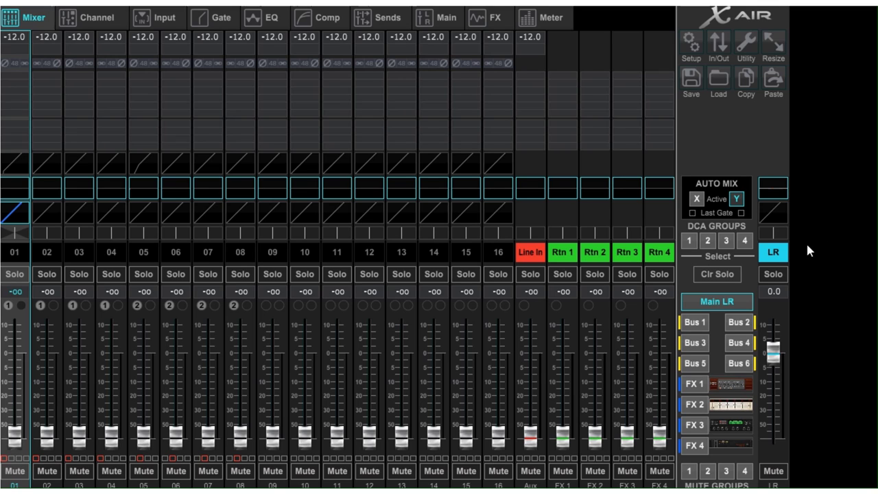
Step: Try channel 01's input gain at 0 dB and at +3.0 dB
double_click(15, 37)
text(0)
key(Return)
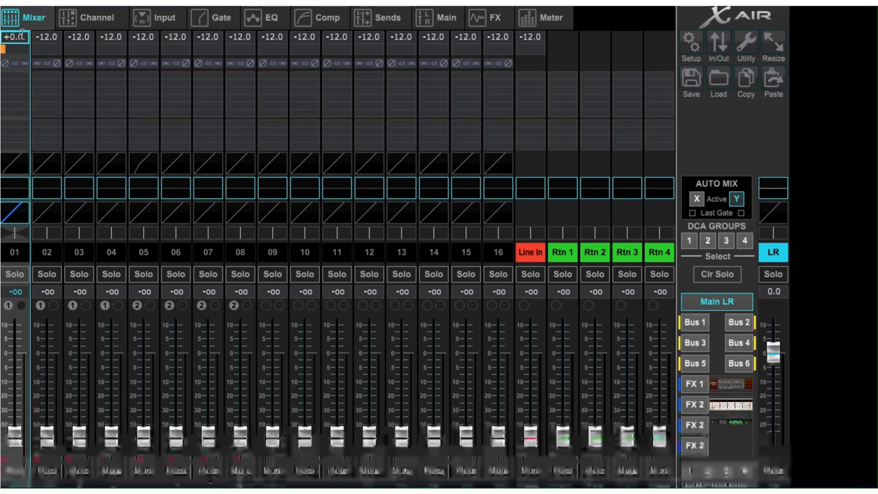
click(15, 37)
mouse_move(20, 51)
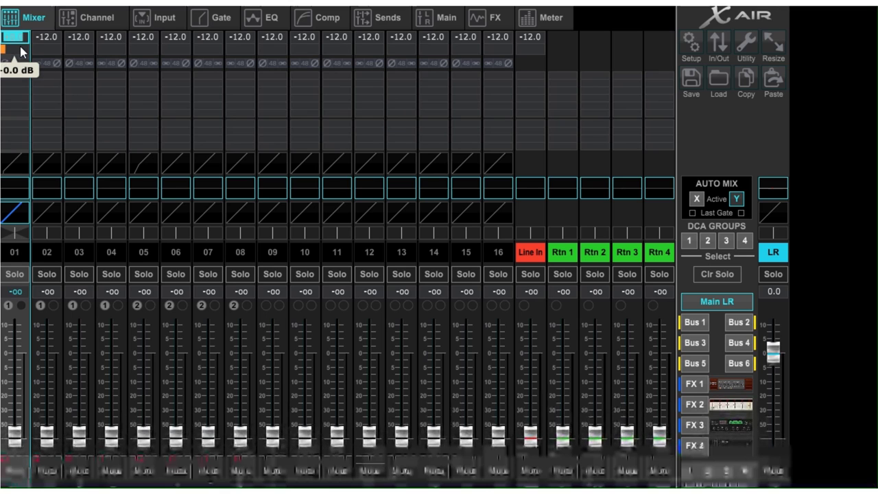
text(30.5)
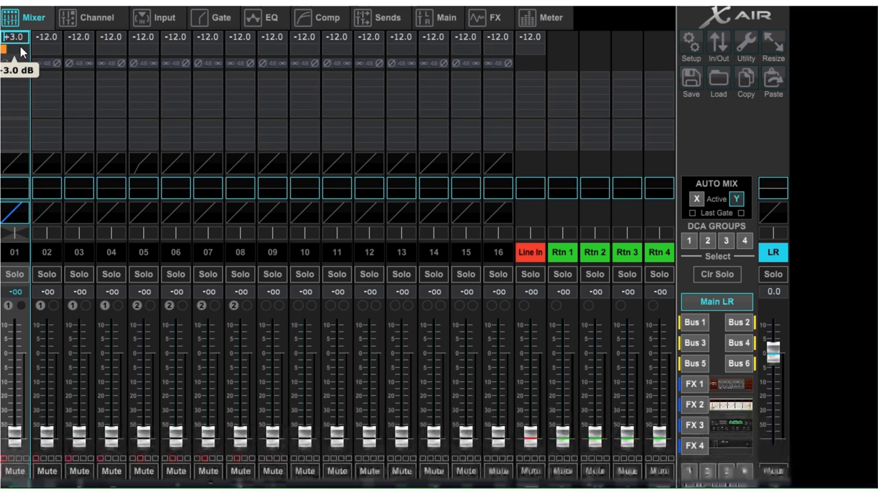
key(Return)
Step: Sweep channel 01's input gain up to about 26.5 dB and back down to -12 dB
scroll(20, 50, down, 10)
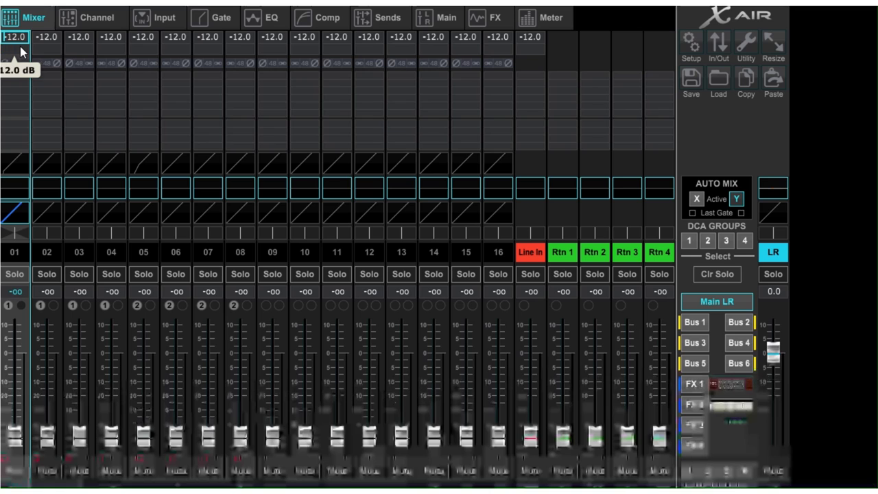
scroll(19, 51, down, 12)
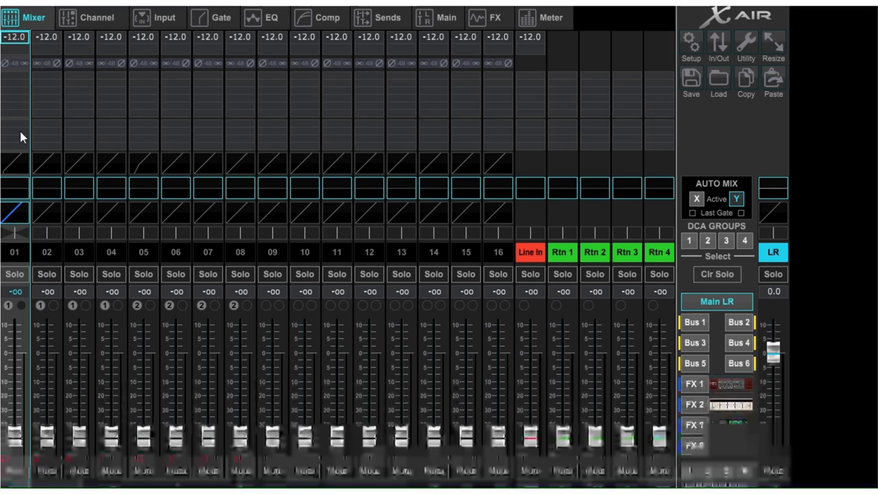
scroll(14, 68, up, 20)
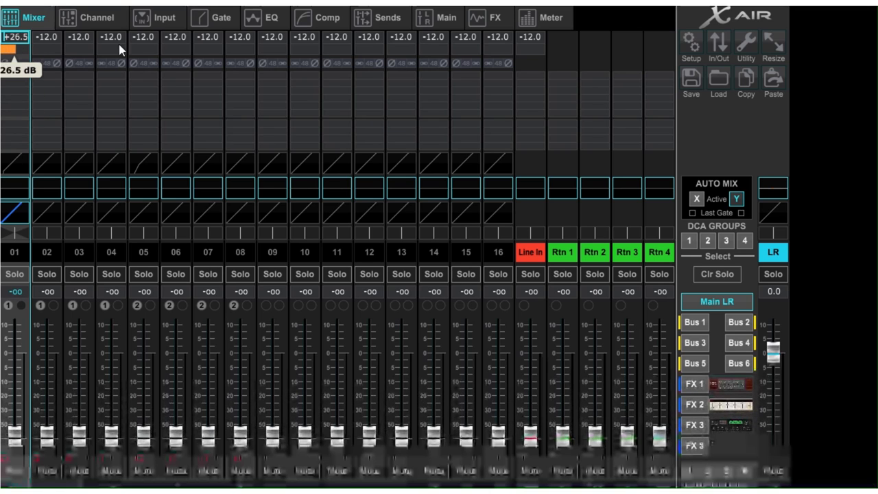
scroll(75, 53, down, 20)
scroll(82, 52, down, 1)
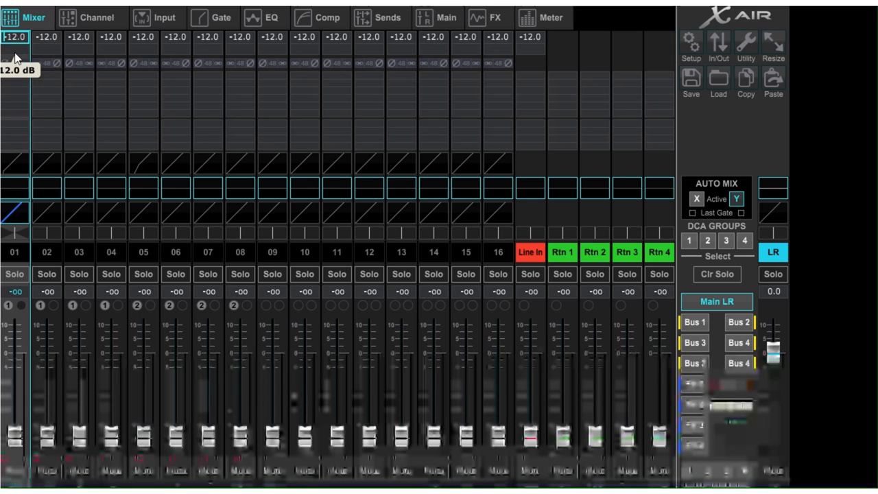
scroll(94, 50, up, 2)
scroll(18, 48, down, 14)
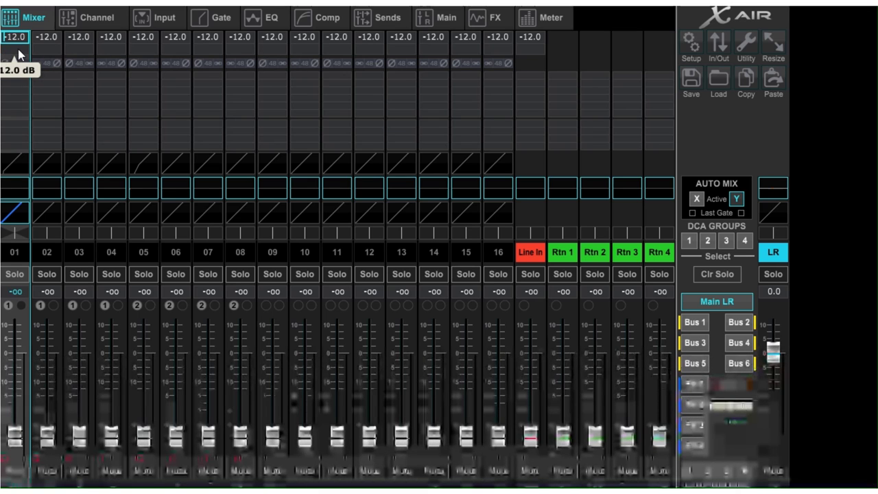
scroll(13, 90, down, 2)
Step: Try raising the bus sends of channels 01, 04 and 06 in the mixer overview, up to +10 dB, and return them to -oo
scroll(41, 91, up, 15)
scroll(137, 92, down, 3)
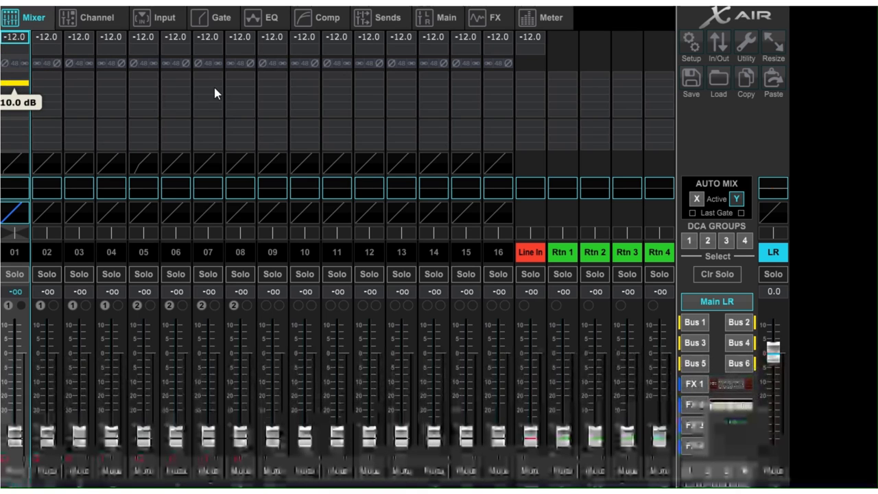
scroll(103, 87, down, 10)
scroll(104, 94, up, 14)
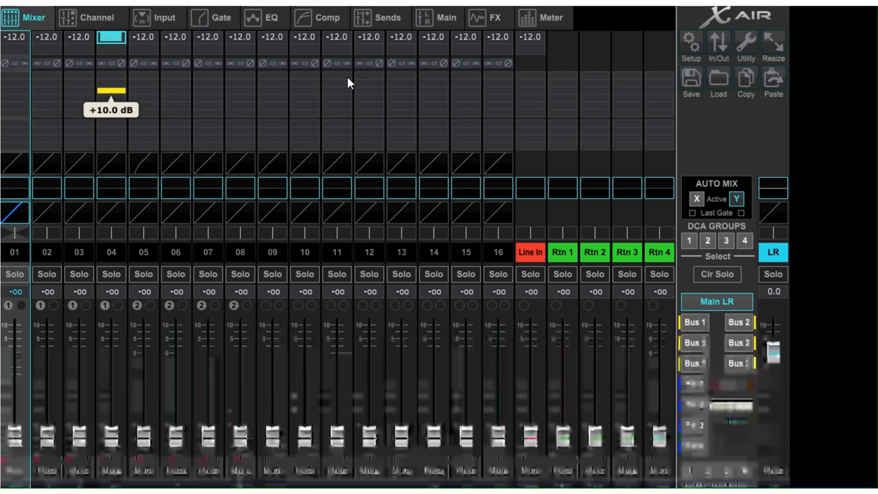
scroll(99, 87, down, 10)
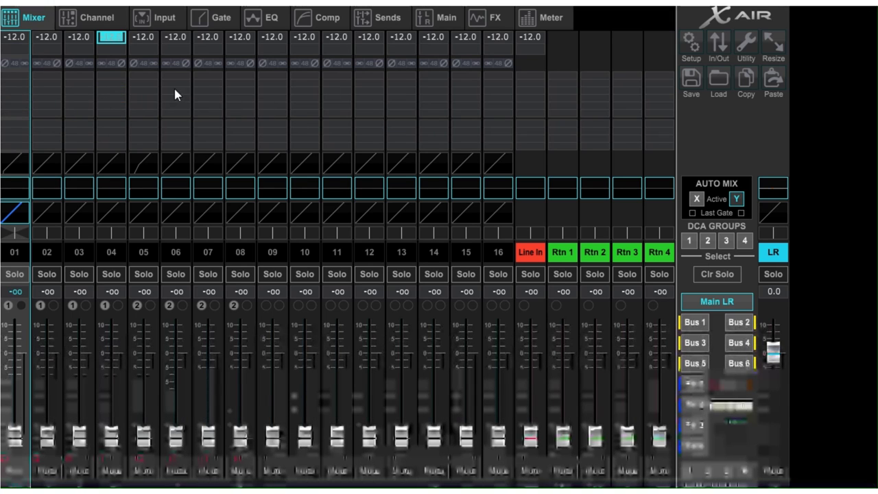
scroll(176, 92, up, 6)
scroll(176, 99, down, 4)
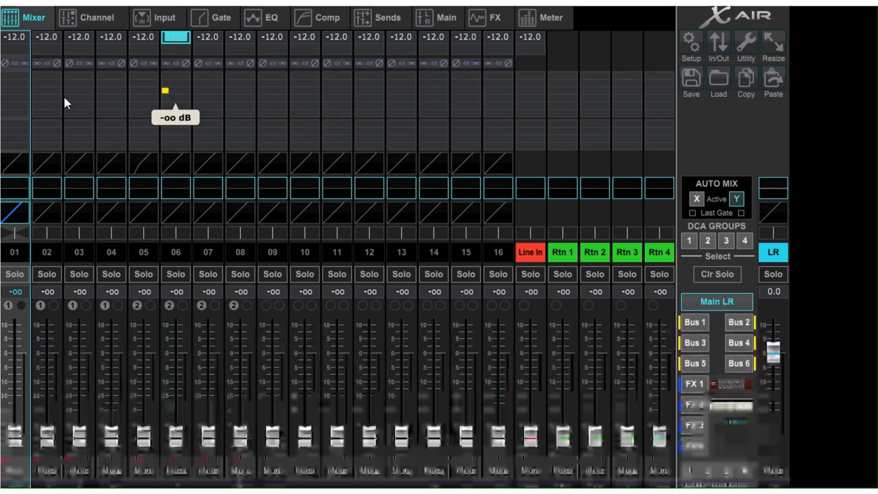
scroll(168, 91, up, 10)
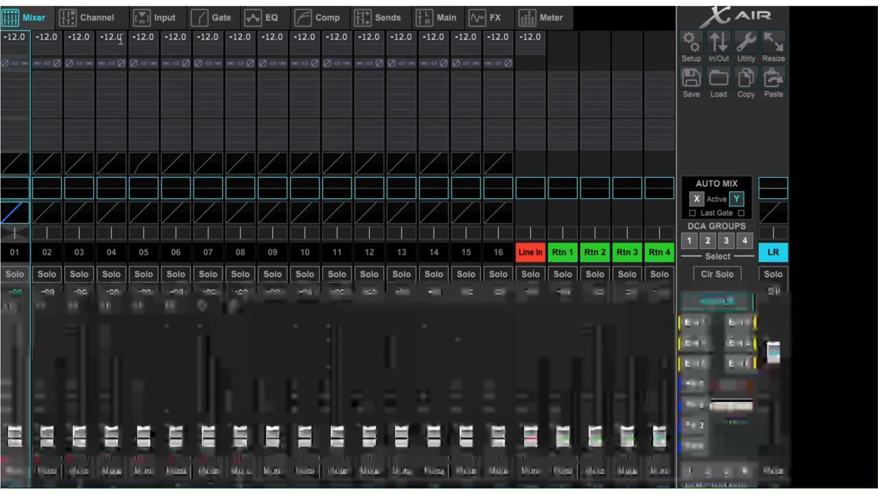
Step: In channel 01's detailed view, try its aux bus 1 and effect 1 sends and switch the main stereo assignment off and on
click(96, 20)
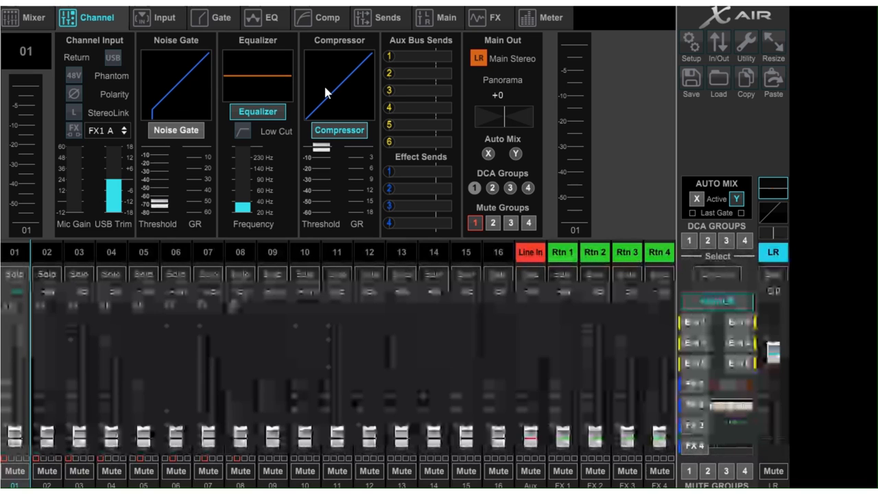
mouse_move(431, 129)
click(426, 56)
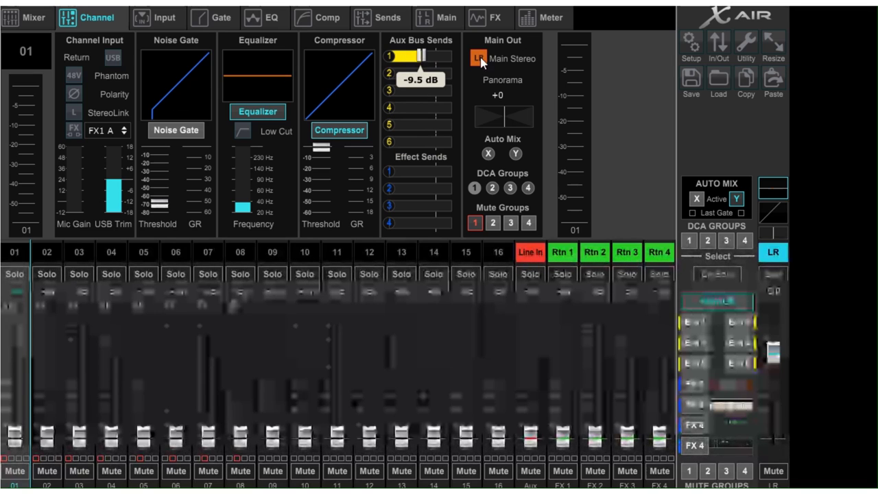
click(415, 172)
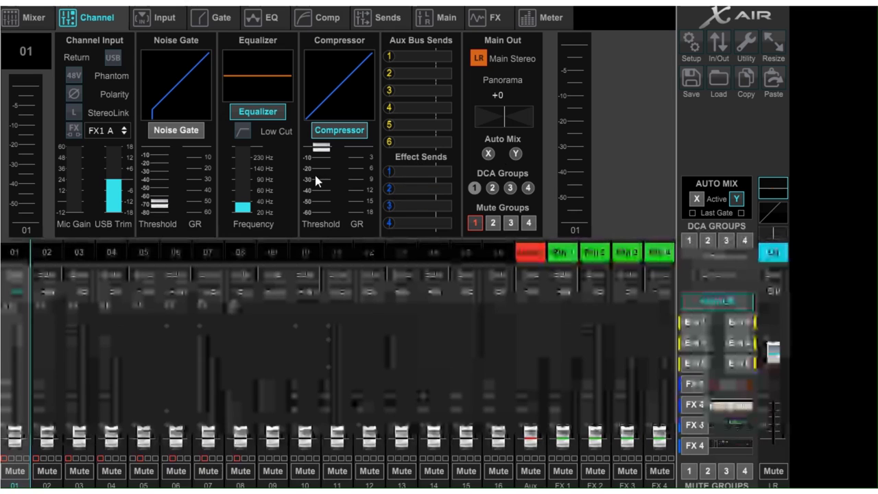
click(479, 60)
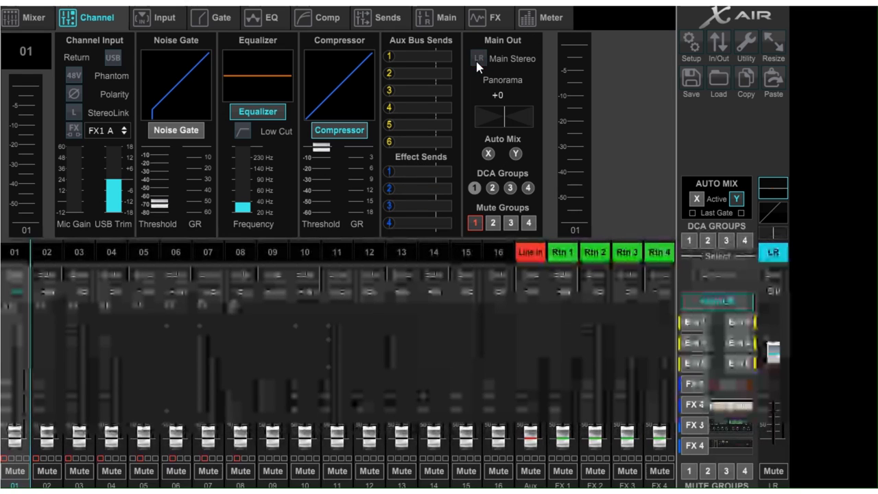
click(480, 60)
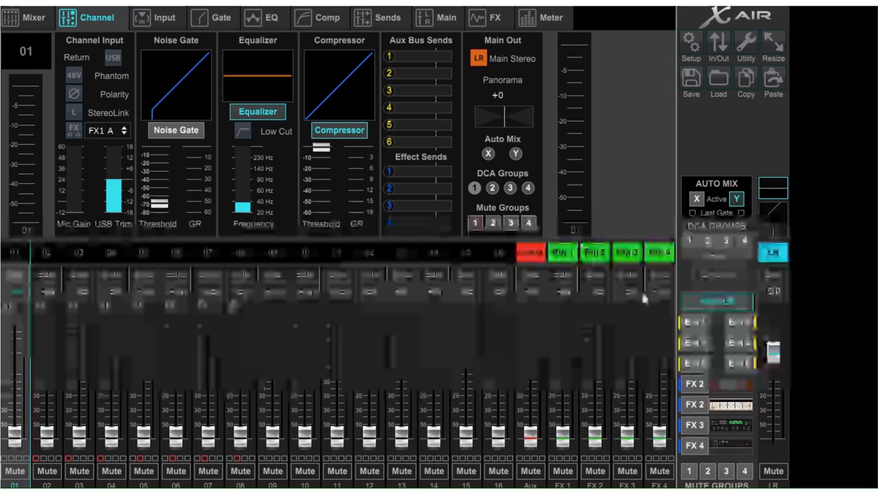
Step: In channel 01's input settings, switch the source to USB and back to the A/D mic/line input, twice
click(157, 17)
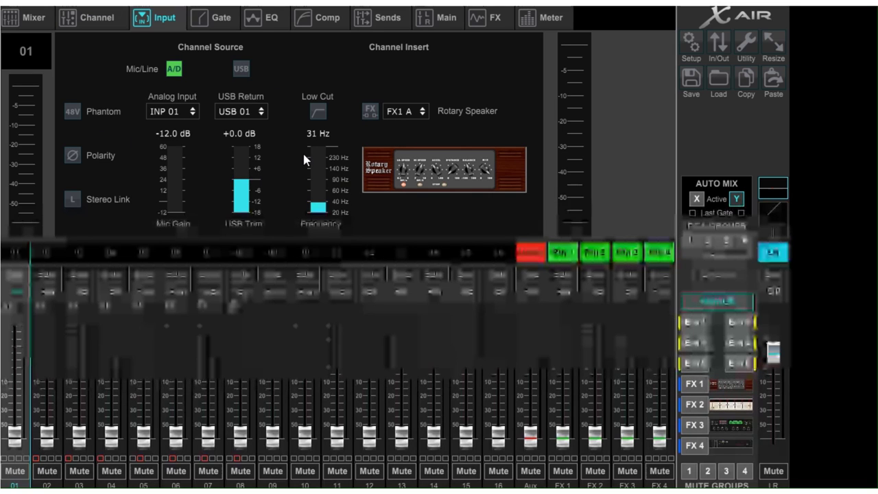
mouse_move(176, 175)
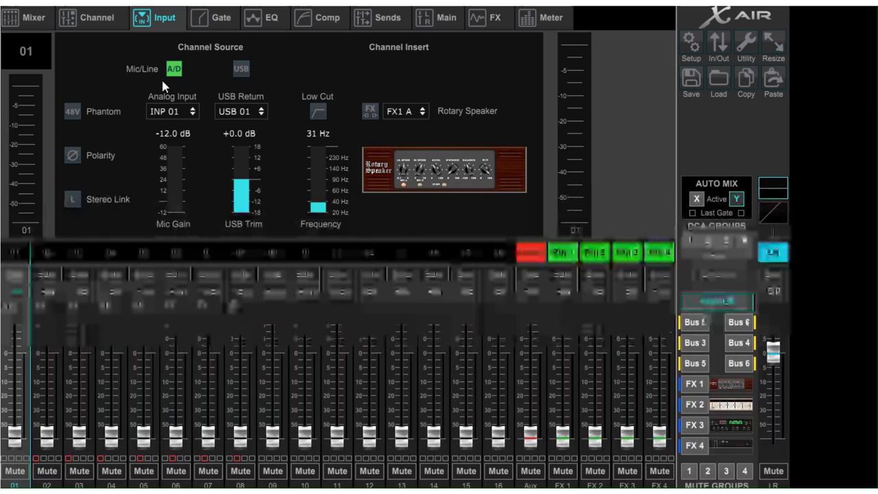
click(240, 71)
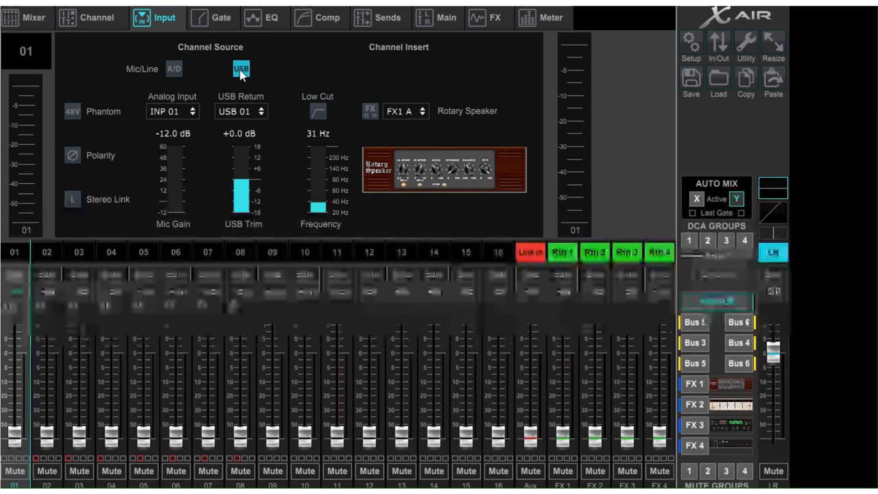
click(174, 69)
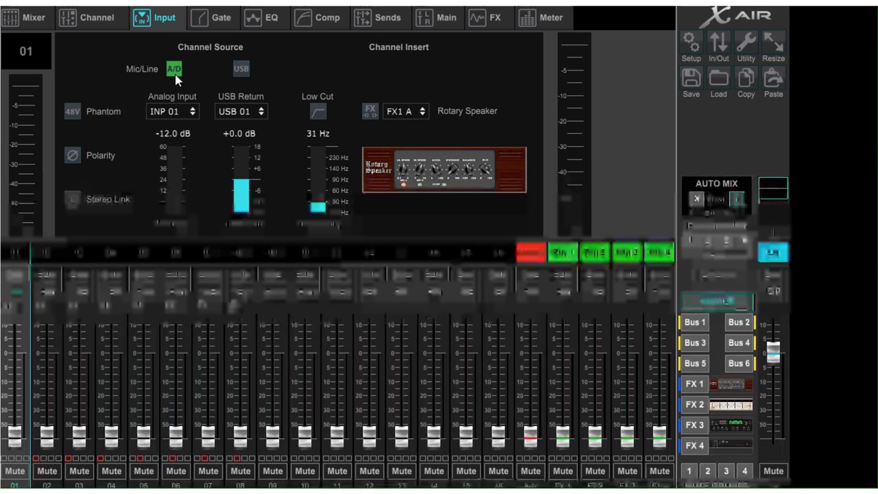
click(238, 71)
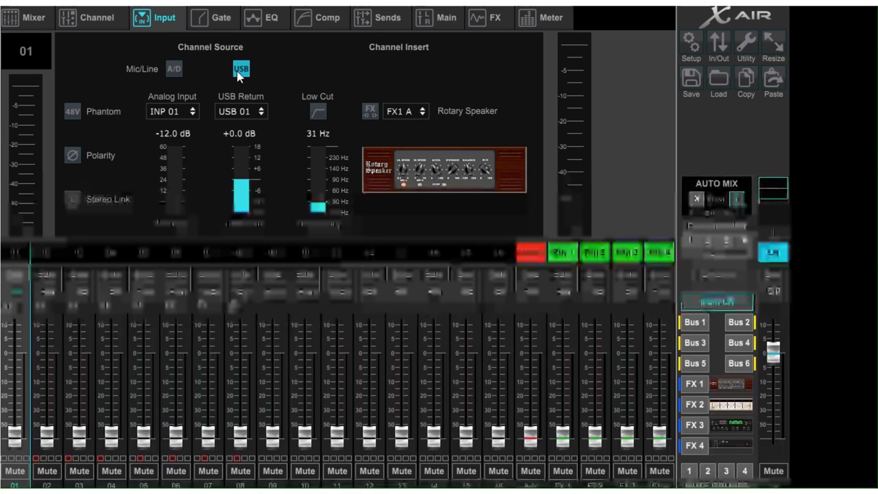
click(173, 71)
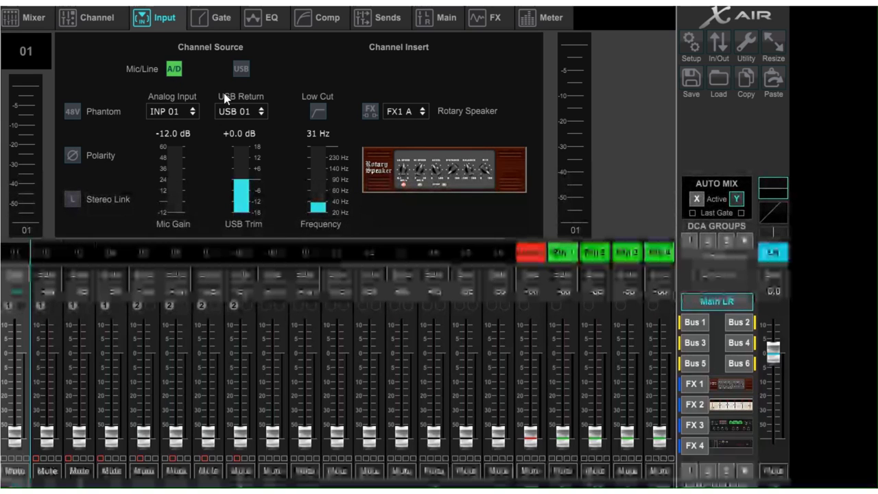
Step: Lower channel 01's noise gate threshold to -80.0 dB
click(222, 19)
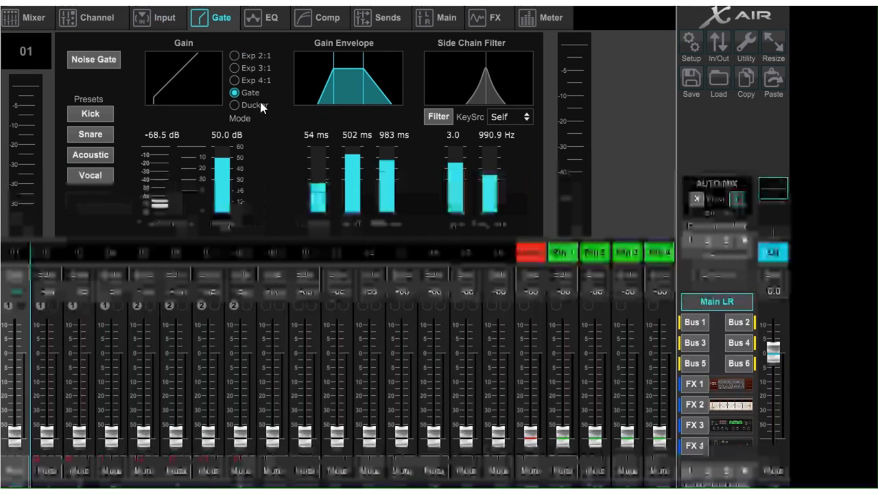
drag(159, 208, 162, 245)
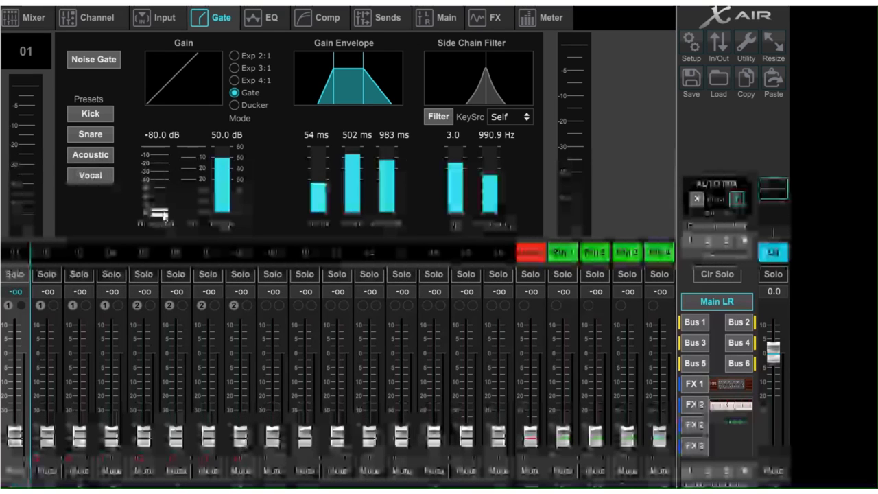
Step: Try raising channel 01's noise gate threshold and return it to -80.0 dB
drag(164, 216, 165, 171)
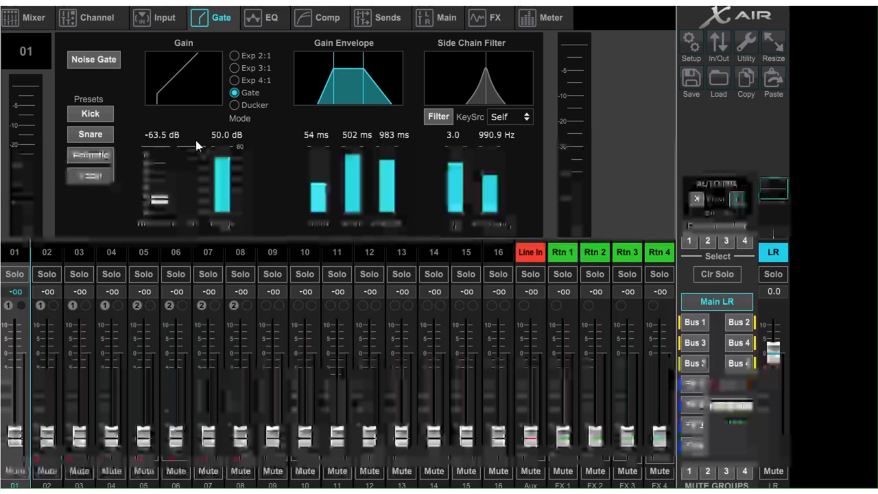
drag(159, 199, 167, 243)
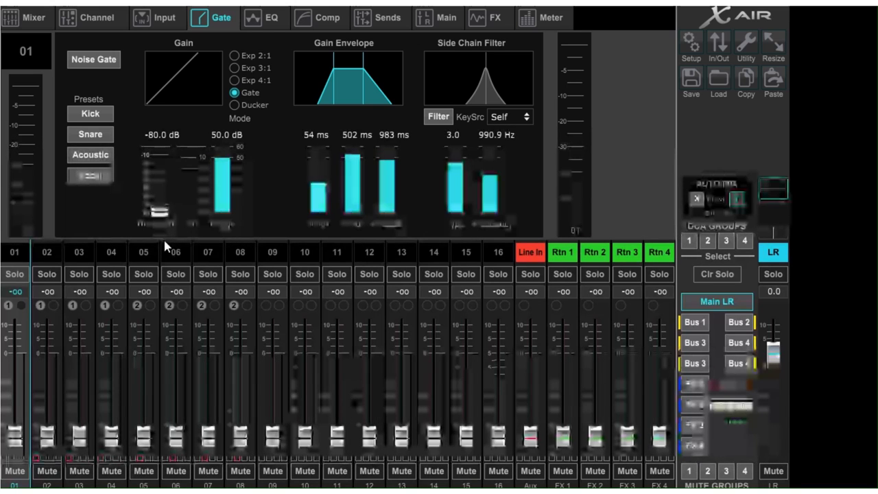
Step: In channel 01's EQ, boost bands 1 and 3, cut band 2, and boost band 4 while lowering its frequency
click(277, 24)
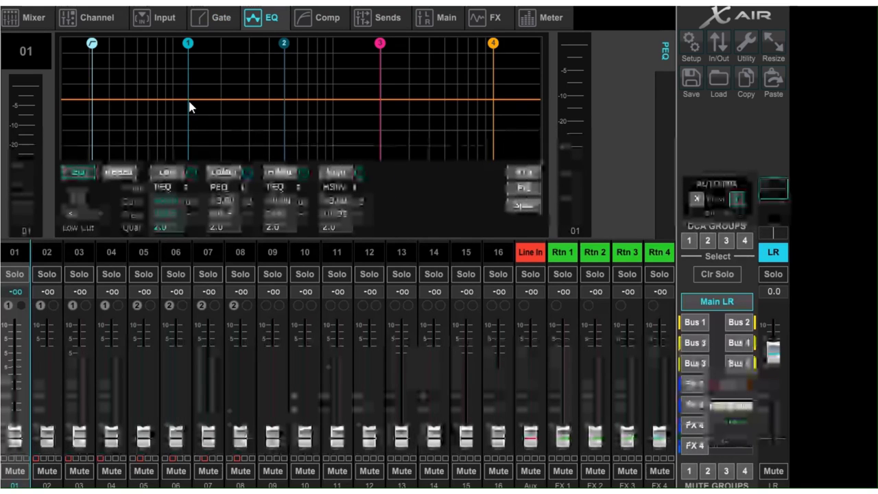
mouse_move(189, 44)
mouse_down()
mouse_move(186, 94)
mouse_move(187, 21)
mouse_move(194, 42)
mouse_up()
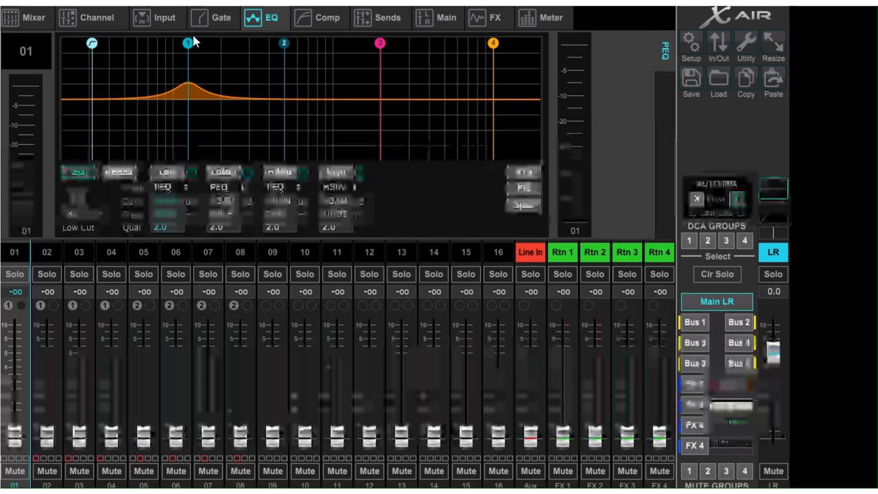
mouse_move(282, 44)
mouse_down()
mouse_move(286, 75)
mouse_move(286, 59)
mouse_up()
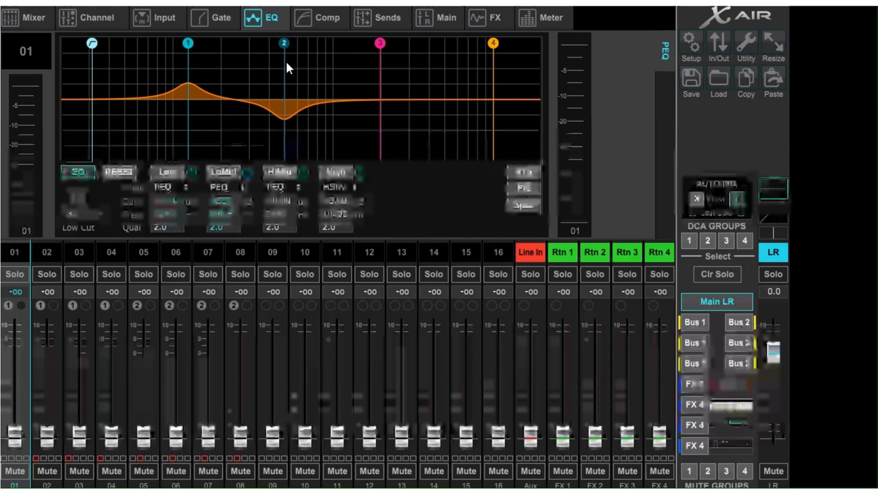
drag(381, 48, 386, 27)
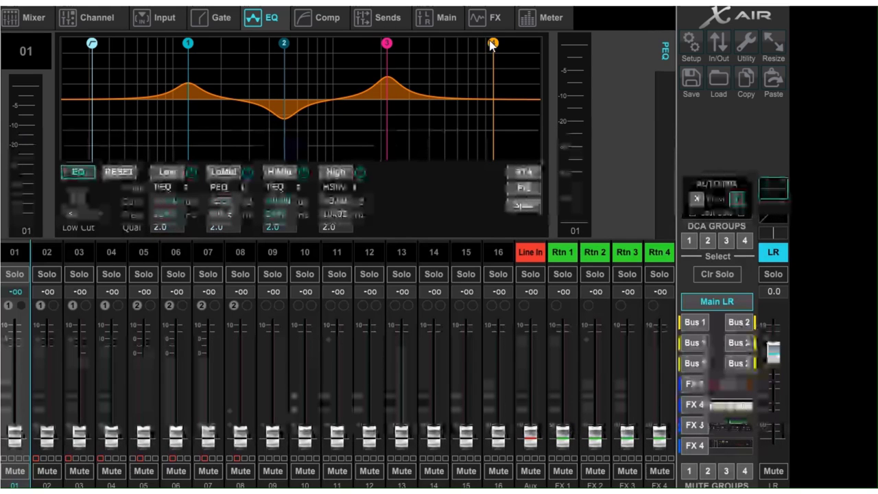
drag(492, 42, 435, 24)
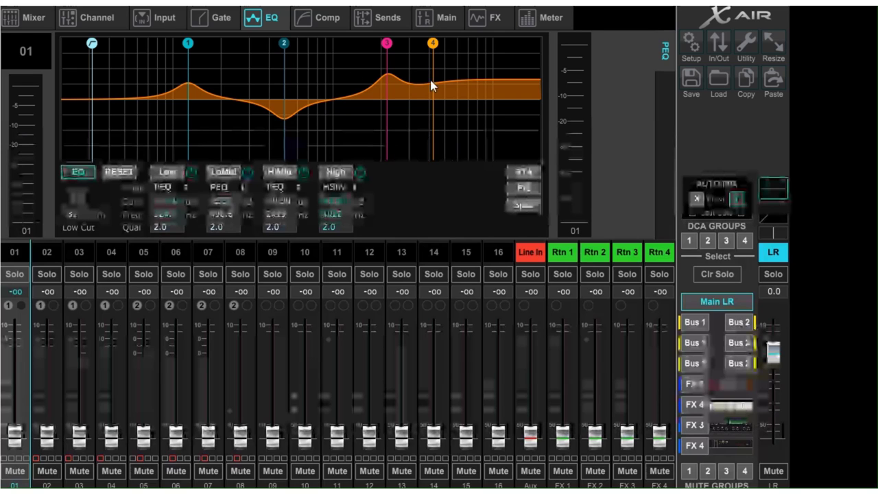
Step: Lower channel 01's compressor threshold to -25.0 dB
click(322, 24)
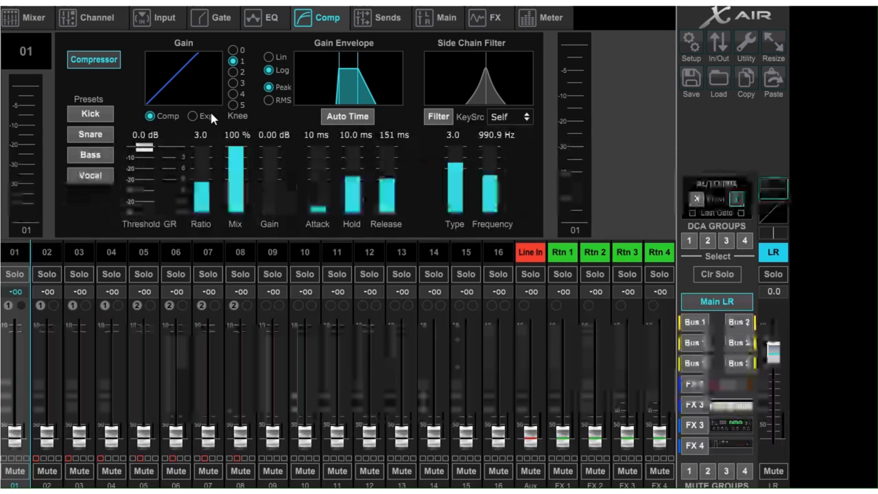
drag(144, 147, 133, 224)
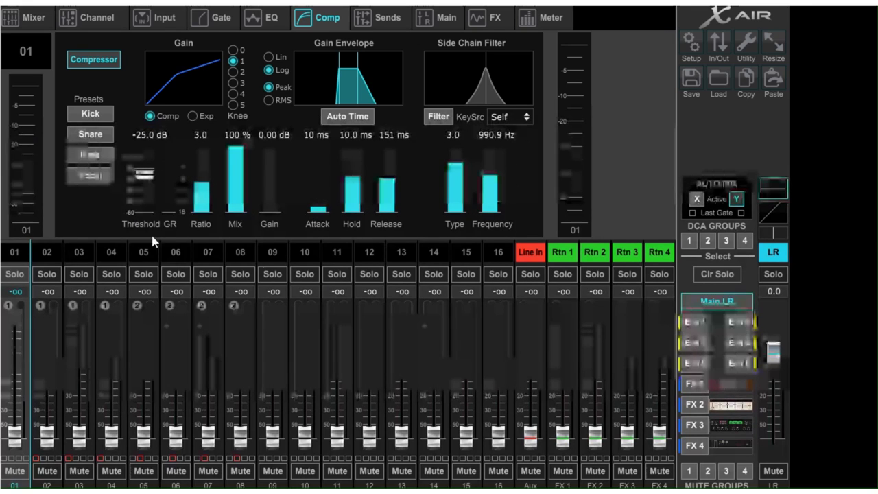
mouse_move(309, 221)
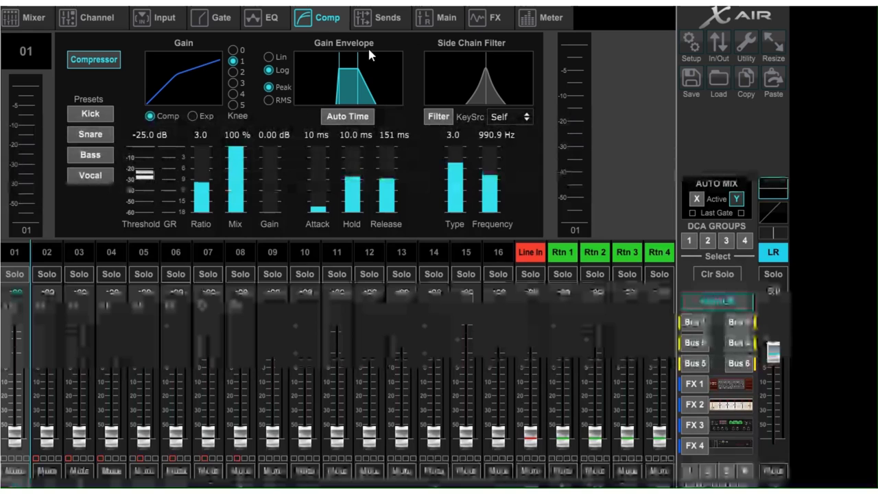
Step: Raise channel 01's sends to -8.0 dB for bus 1, -20.0 dB for bus 2, -8.5 dB for bus 3 and -24.0 dB for bus 4
click(374, 20)
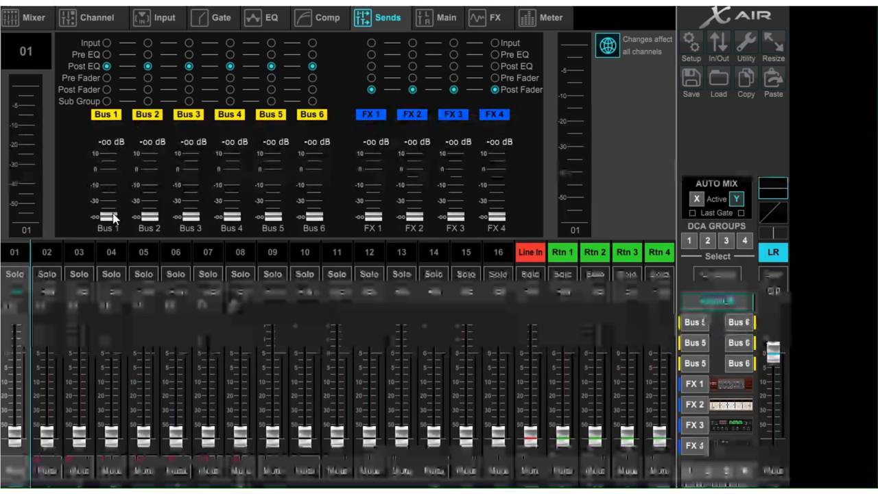
drag(107, 175, 124, 122)
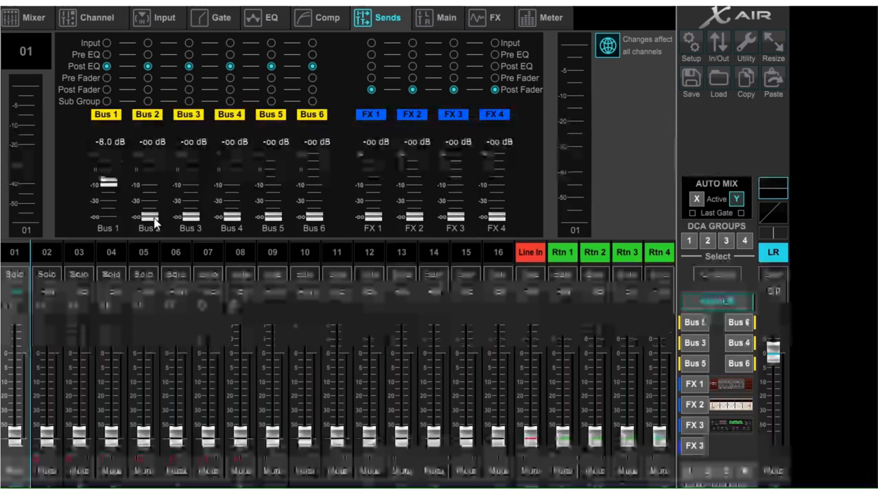
drag(150, 216, 150, 158)
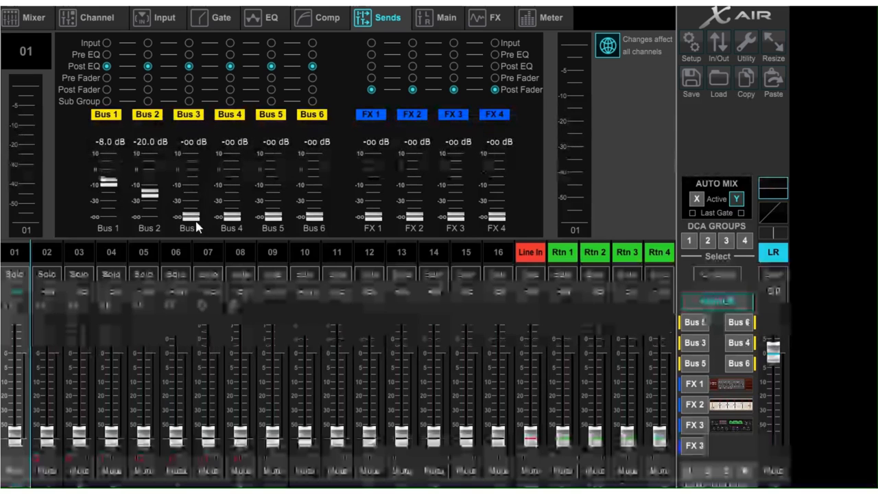
drag(195, 218, 186, 183)
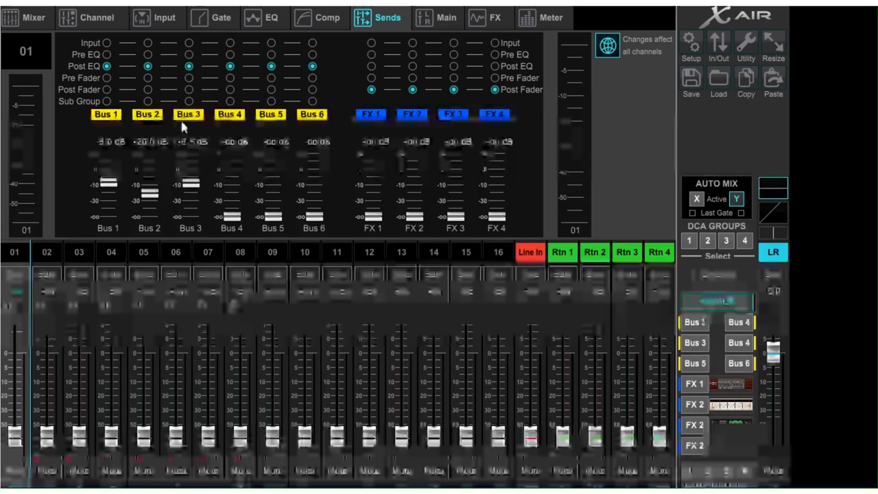
drag(239, 218, 232, 156)
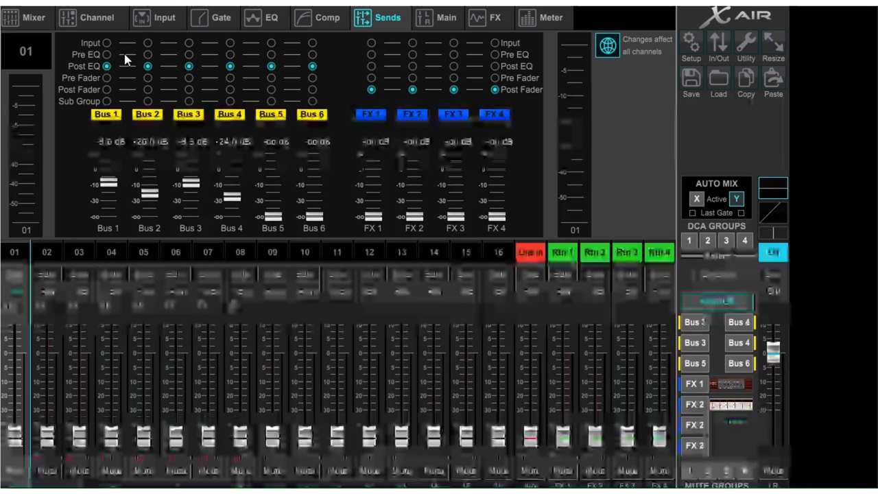
Step: Try bus 1's send tap points from Input through Sub Group and return it to Post EQ
click(106, 43)
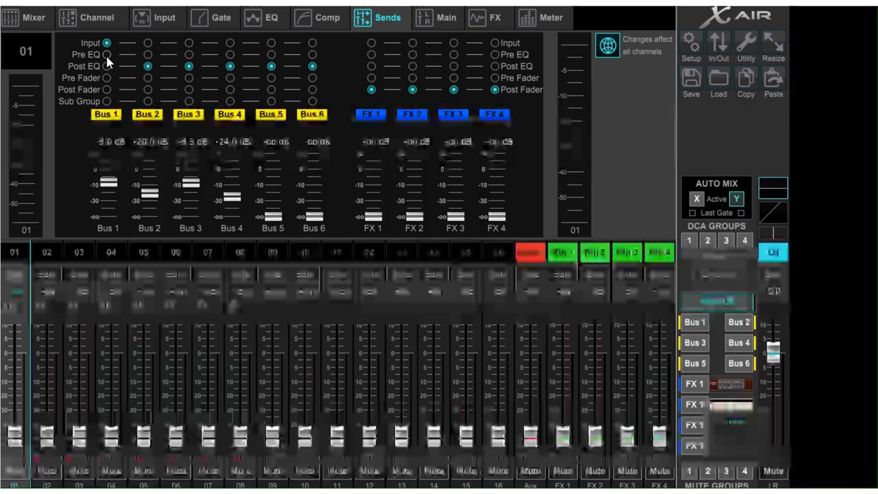
click(107, 56)
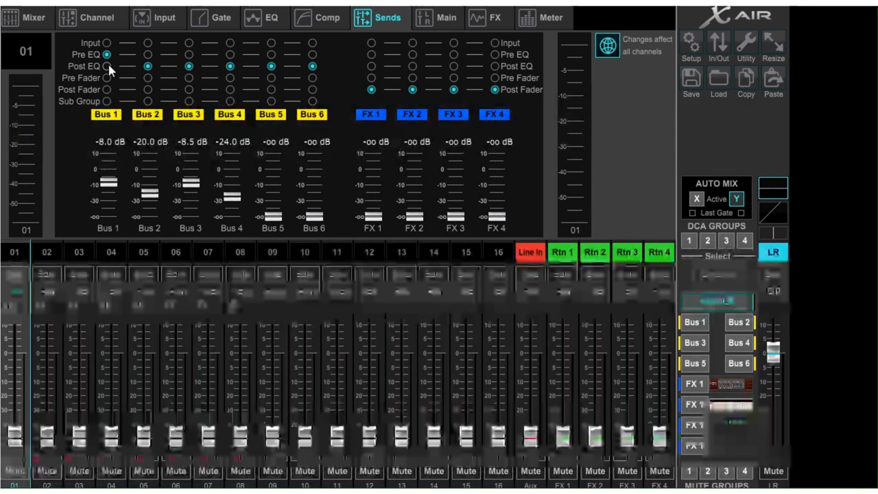
click(107, 67)
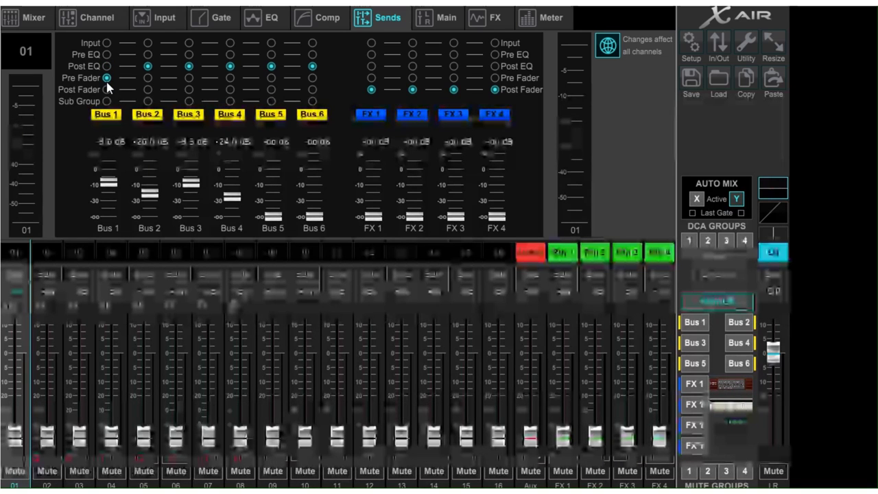
click(107, 89)
click(107, 101)
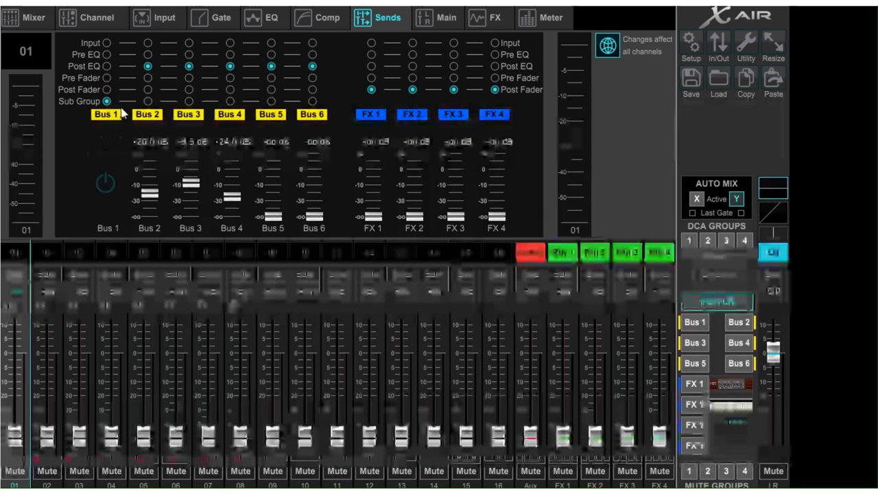
click(107, 67)
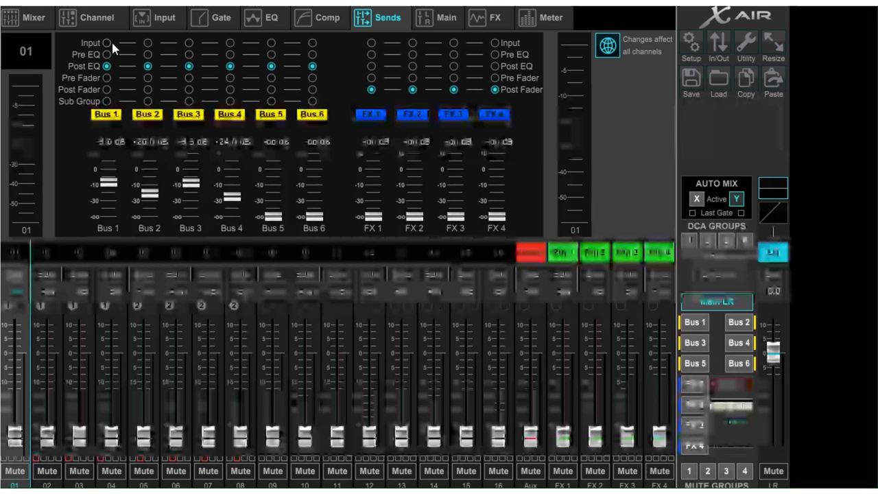
Step: Try Input and Post EQ again as bus 1's send tap point, and set it to Post Fader
click(107, 43)
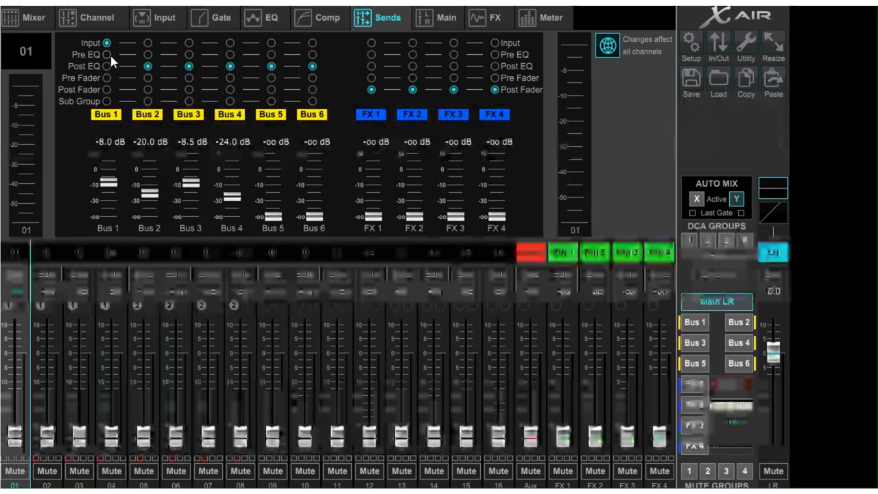
click(107, 66)
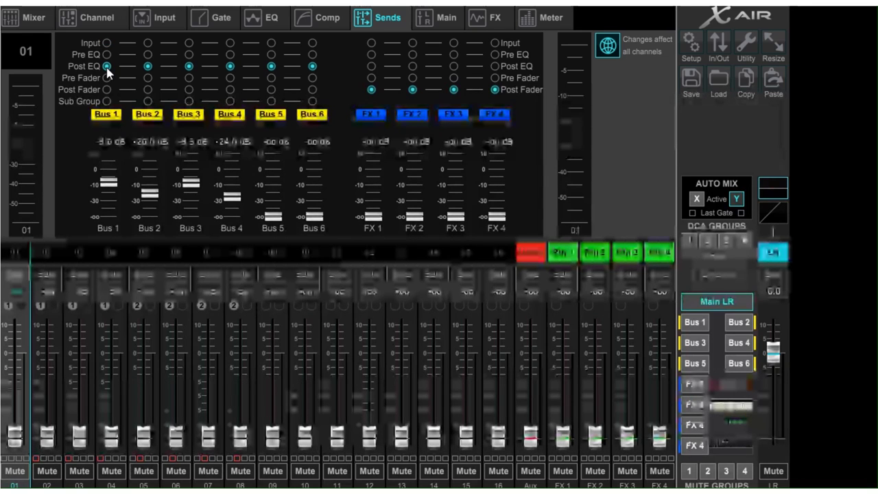
click(107, 89)
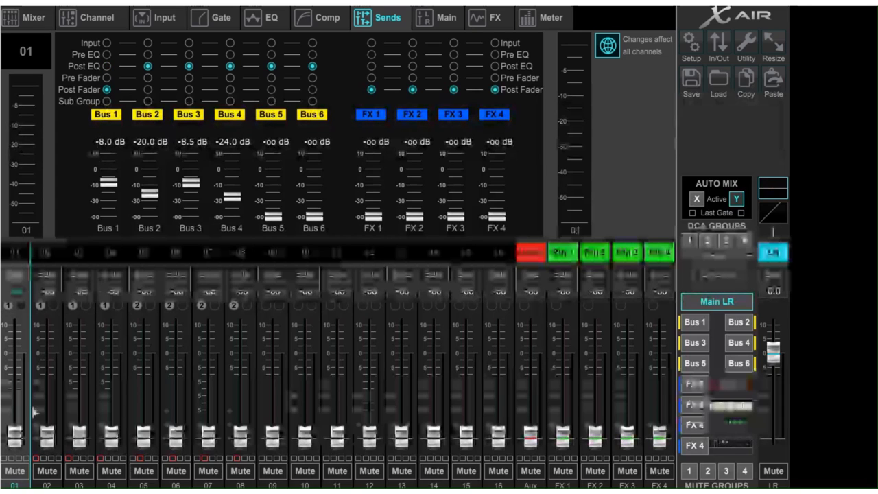
mouse_move(17, 442)
mouse_down()
mouse_move(15, 343)
mouse_move(15, 434)
mouse_up()
Step: Lower channel 01's bus 1 and bus 4 sends to -oo, bus 2 to -84.0 dB and bus 3 to -47.0 dB
drag(108, 182, 110, 220)
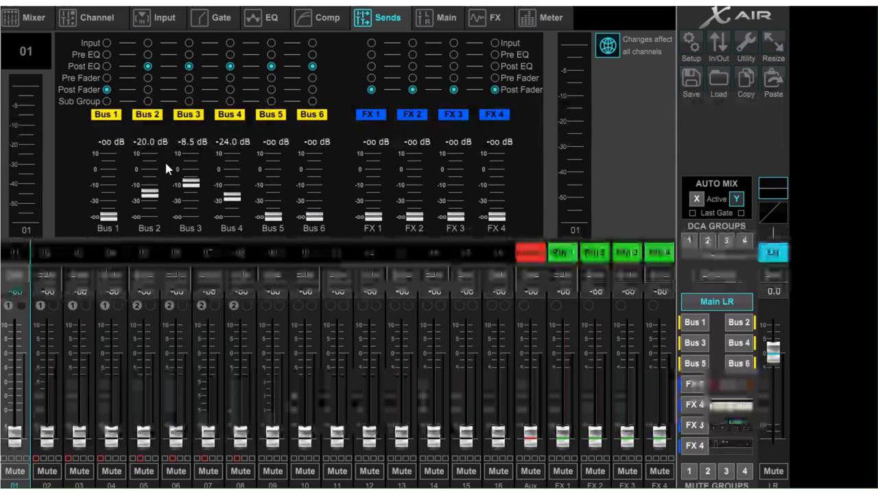
drag(162, 194, 153, 252)
drag(191, 183, 196, 248)
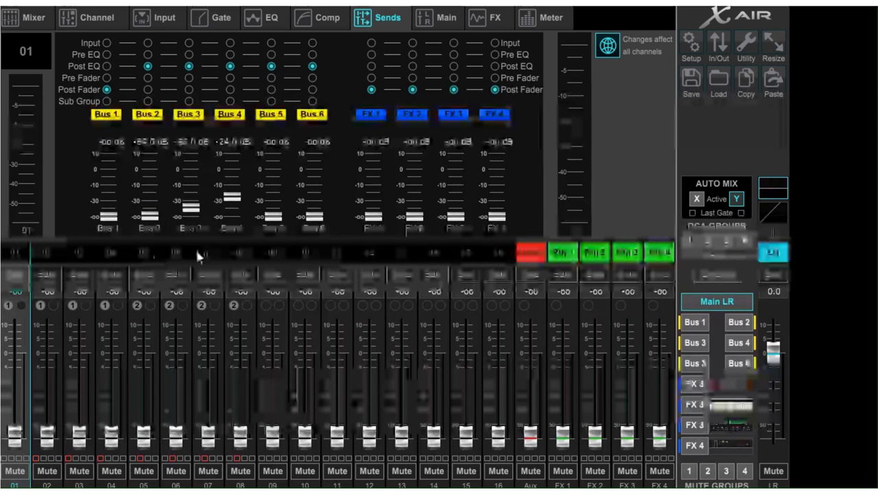
drag(235, 201, 235, 223)
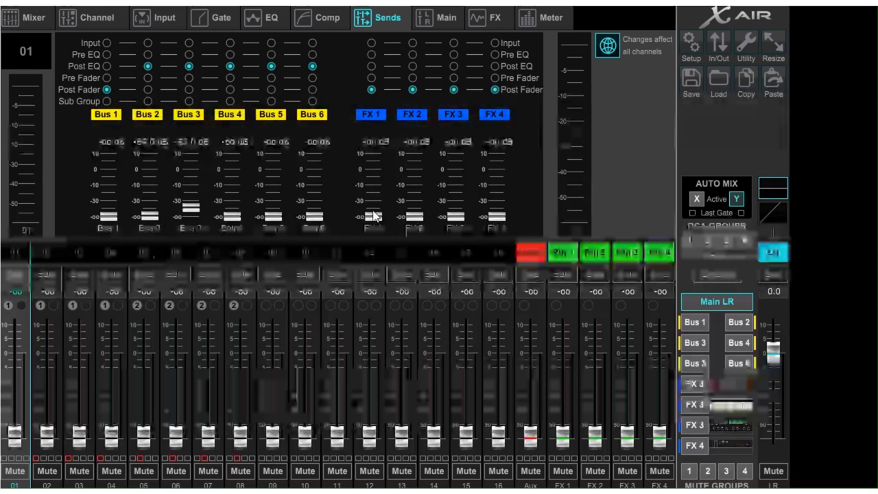
Step: Raise channel 01's effect sends to -11.0 dB for FX 1, -41.0 dB for FX 2 and +7.5 dB for FX 4
drag(372, 220, 374, 185)
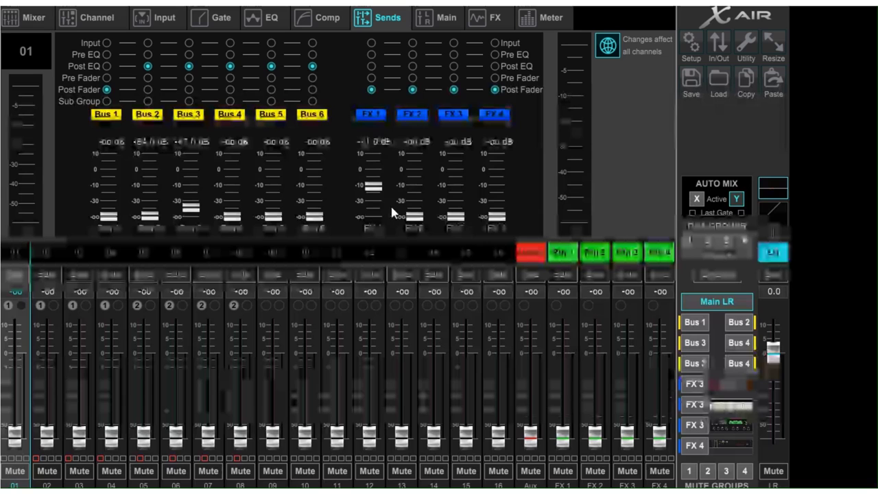
drag(414, 218, 414, 204)
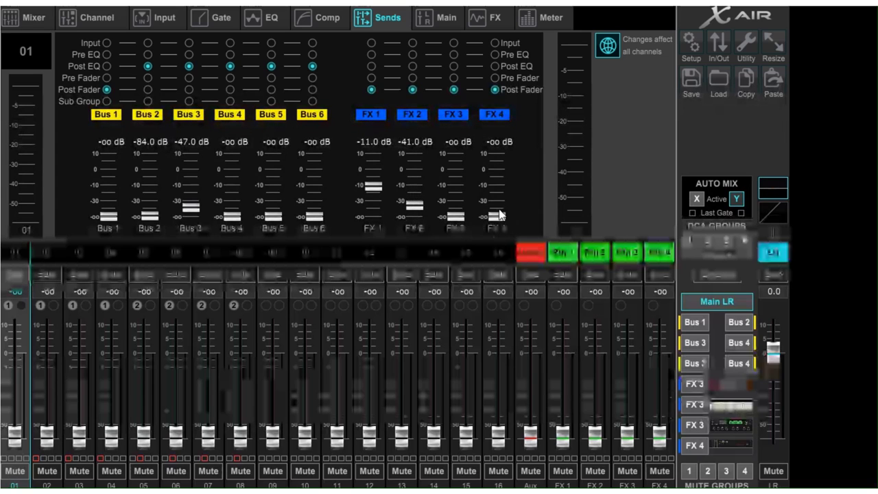
drag(501, 216, 506, 59)
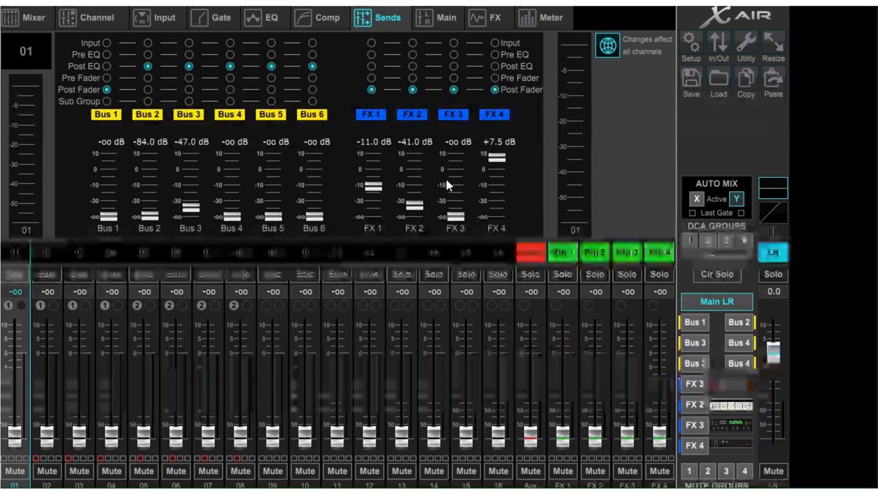
Step: In channel 01's main output settings, switch the main stereo assignment off and on, and set the panorama to -2
click(445, 20)
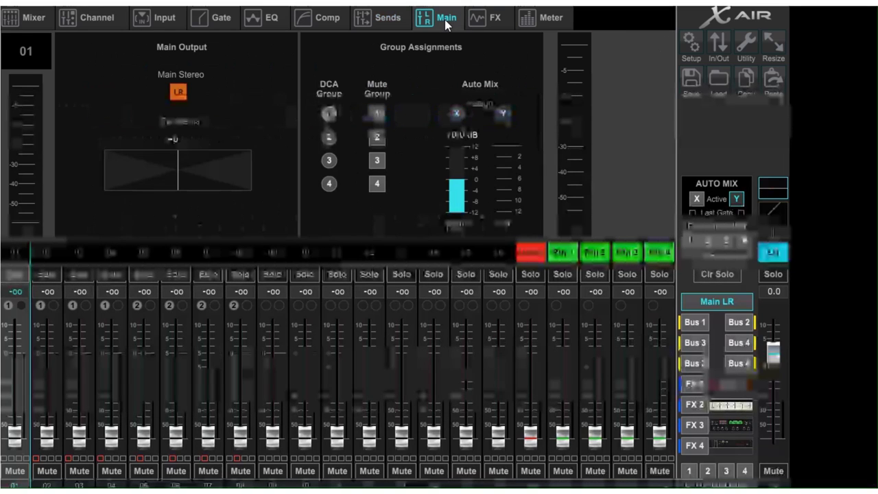
click(178, 92)
click(177, 94)
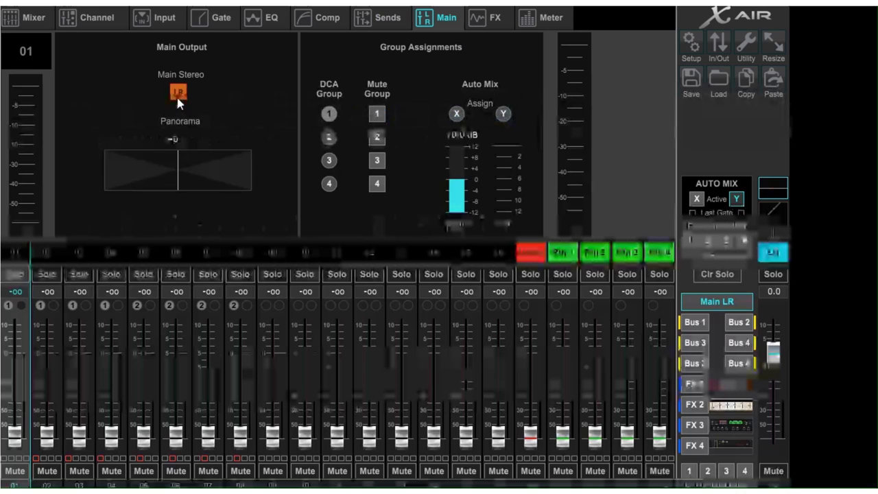
mouse_move(212, 182)
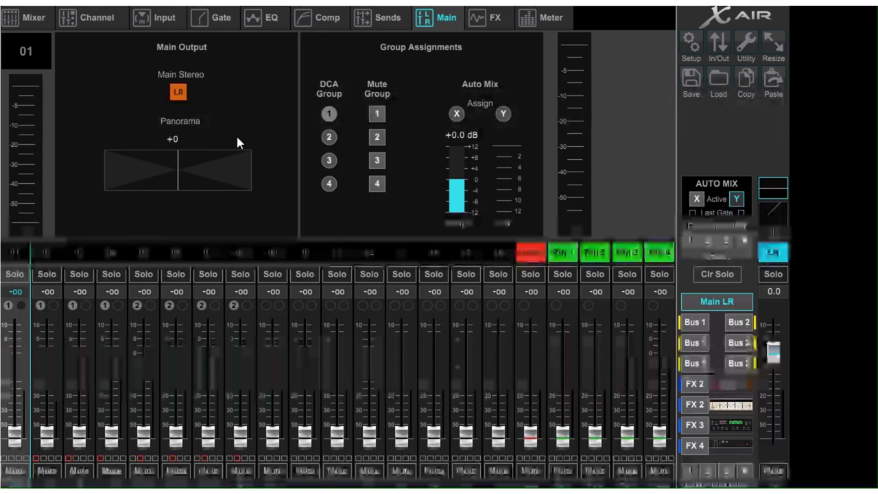
drag(181, 175, 176, 206)
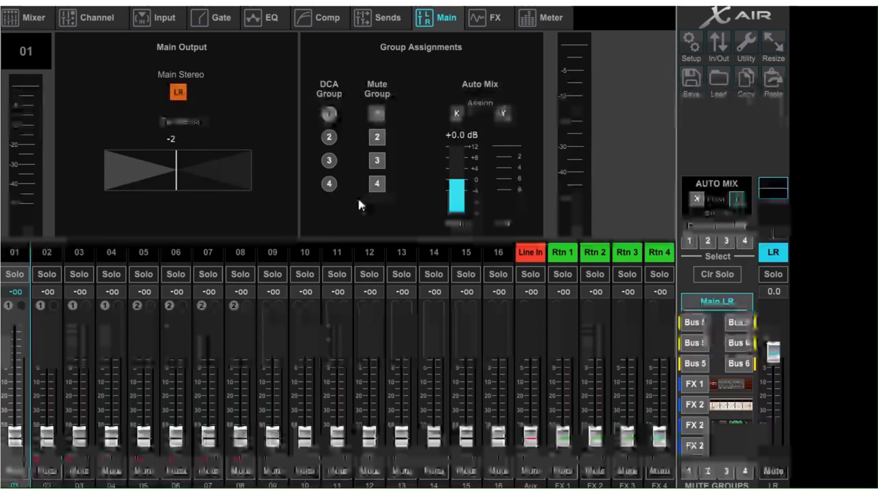
Step: Assign channel 01 to mute group 1 and activate that mute group
click(382, 115)
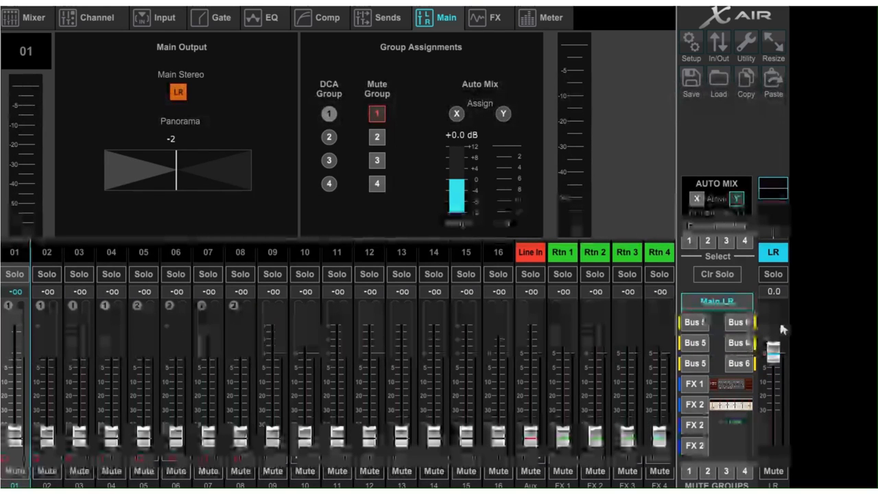
click(689, 472)
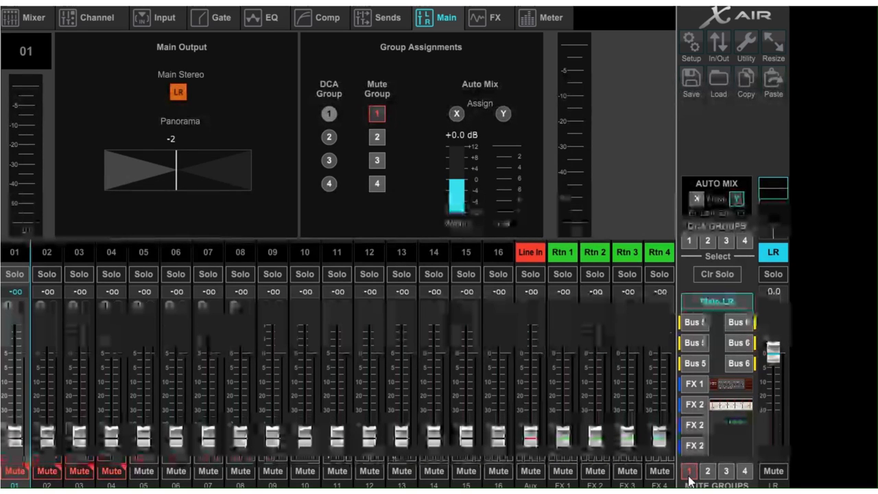
Step: Switch mute groups 1 and 2 on and off separately and together, leave both inactive, and unmute effect return 4
click(688, 472)
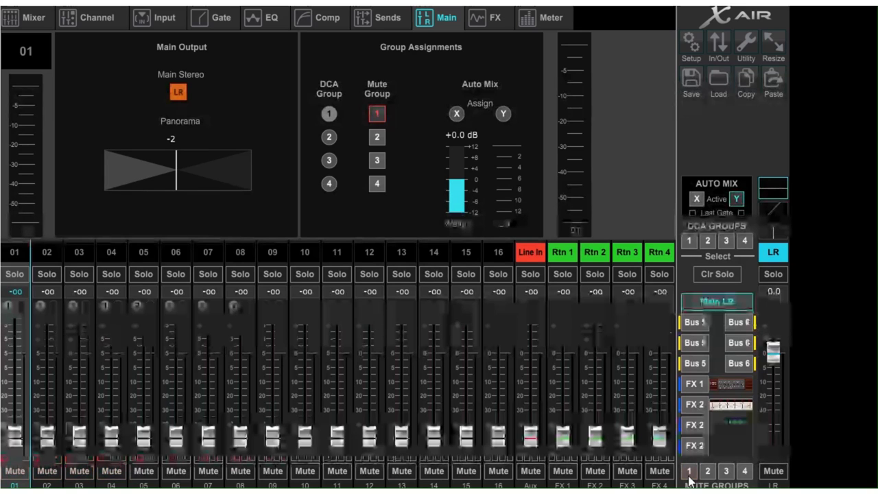
click(708, 471)
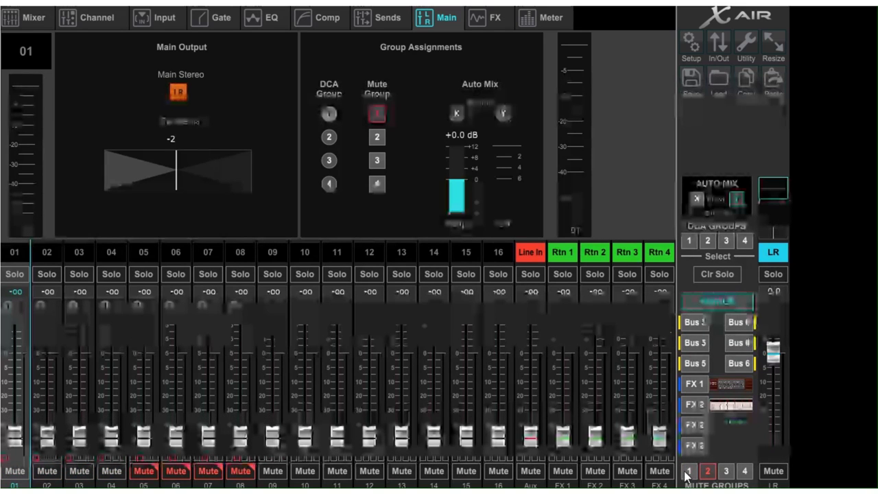
click(689, 472)
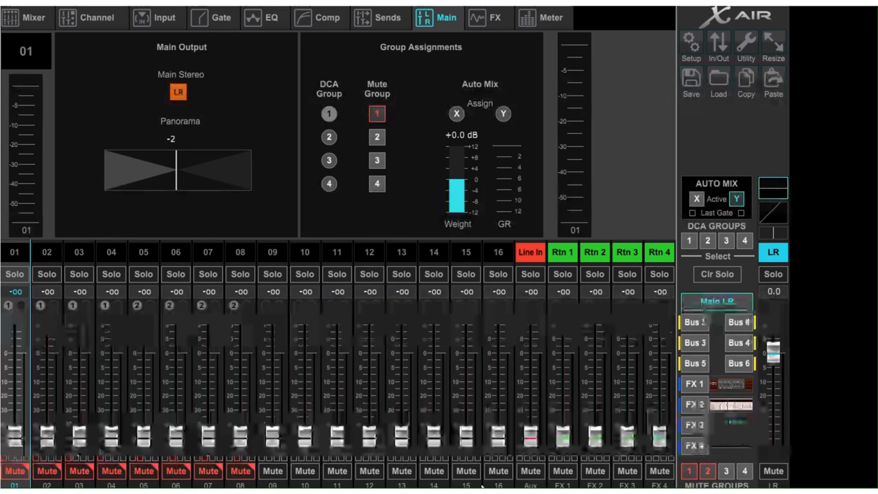
click(707, 470)
click(690, 471)
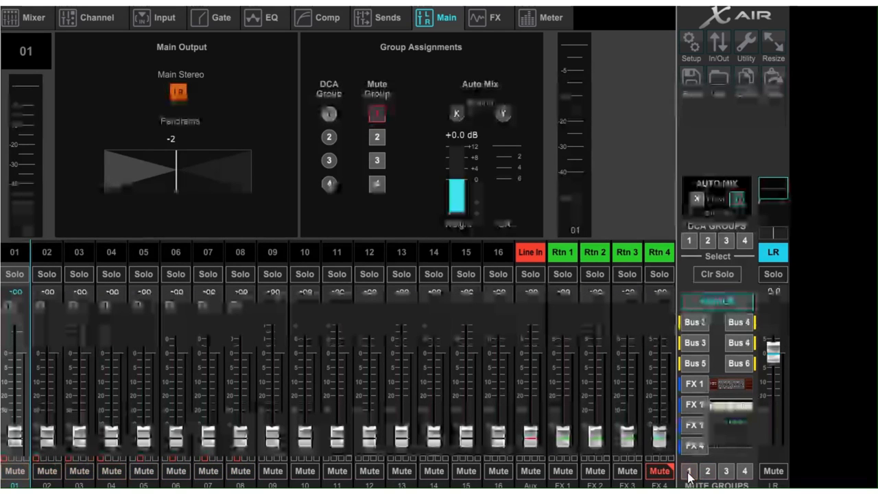
click(660, 471)
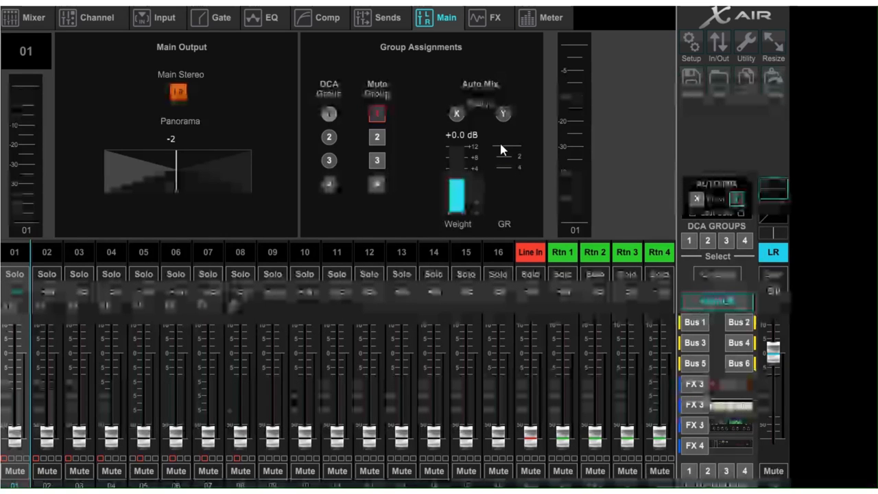
Step: In the effects settings, change the FX 1 effect type to Stereo DeEsser
click(500, 19)
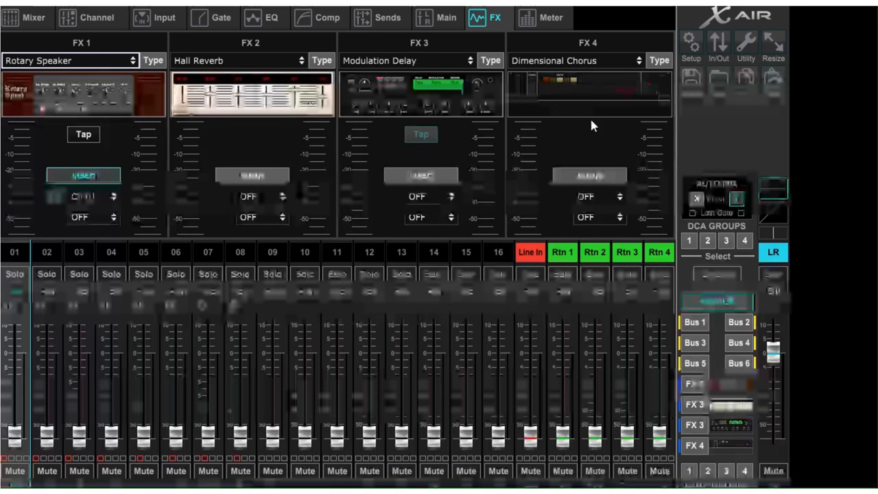
click(137, 63)
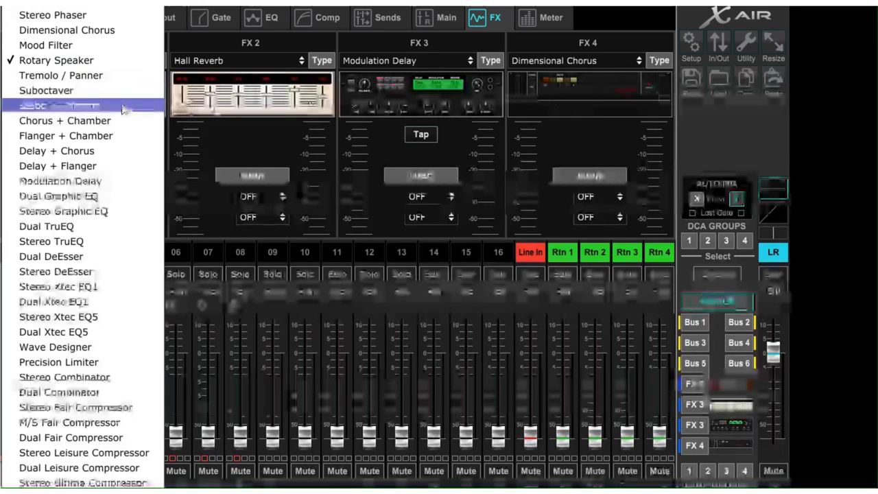
click(108, 273)
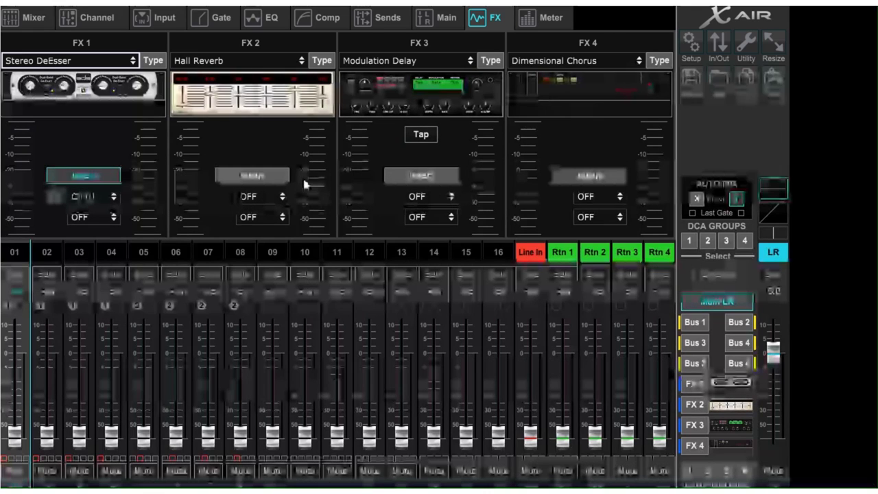
Step: Examine the level meters for all inputs, sends, returns and outputs, and return to the mixer overview
click(539, 19)
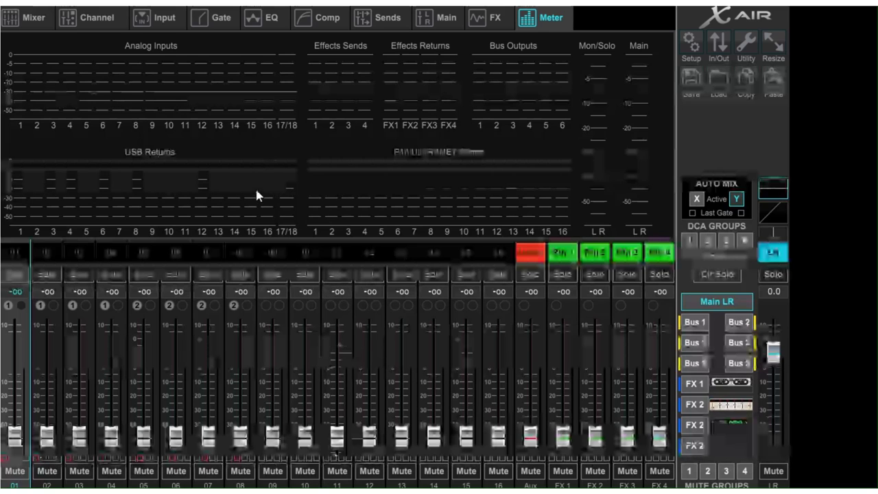
click(25, 18)
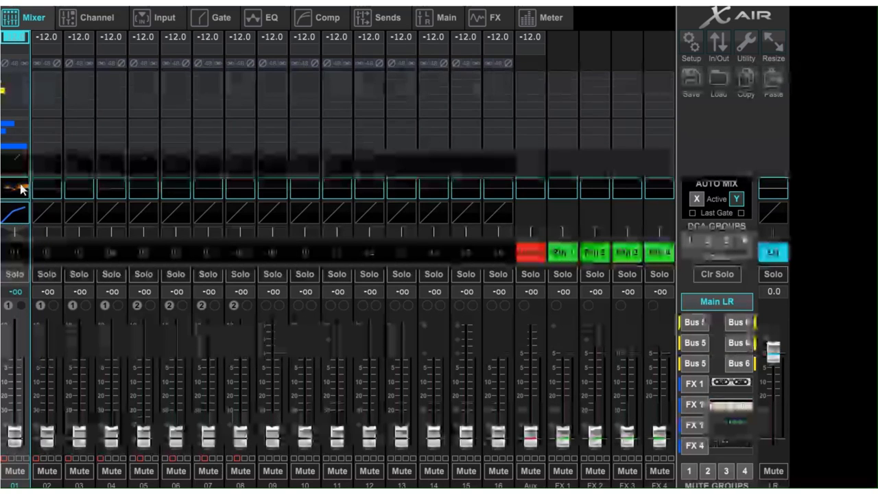
mouse_move(36, 238)
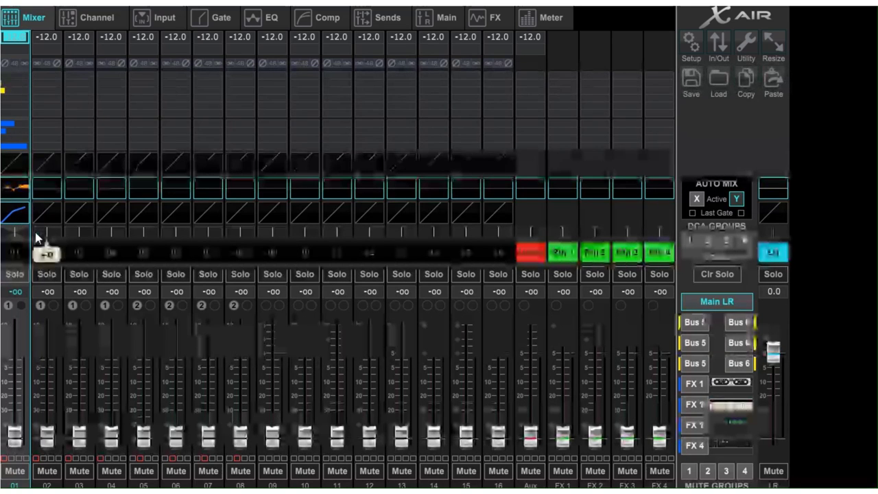
mouse_move(7, 111)
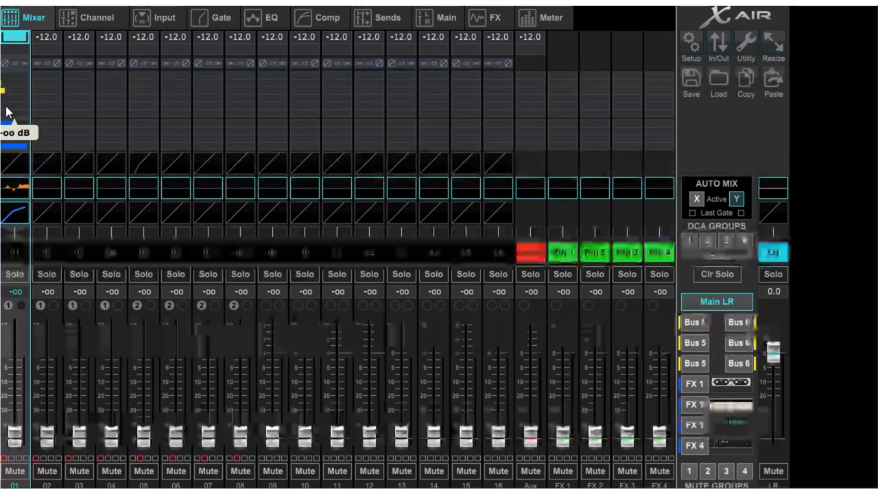
Step: Look at channel 01's compressor, EQ and gate settings through its thumbnails in the mixer overview
click(20, 218)
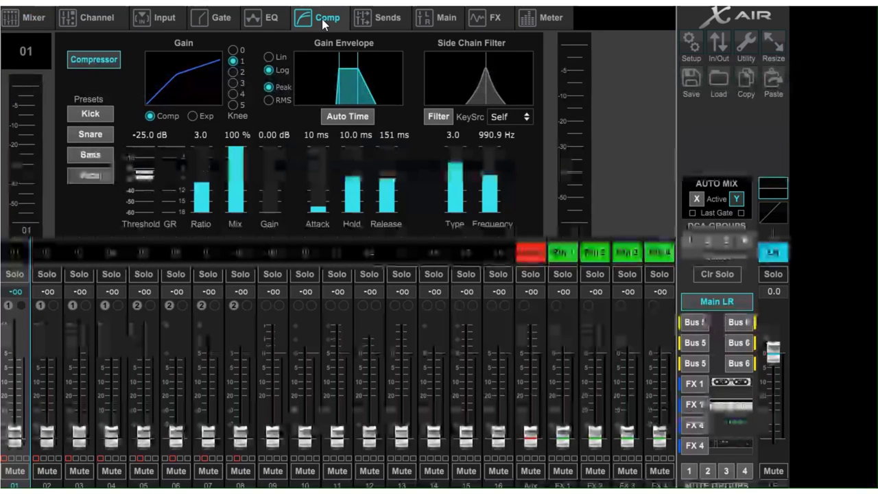
click(27, 18)
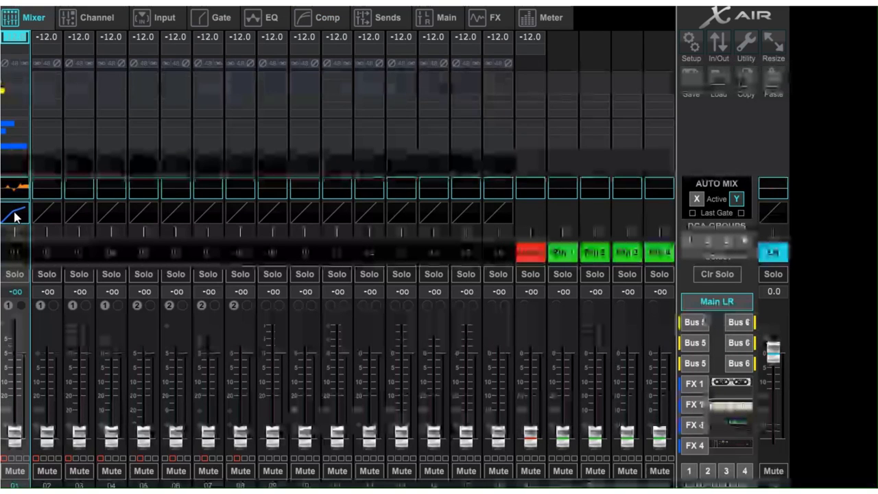
click(15, 217)
click(27, 18)
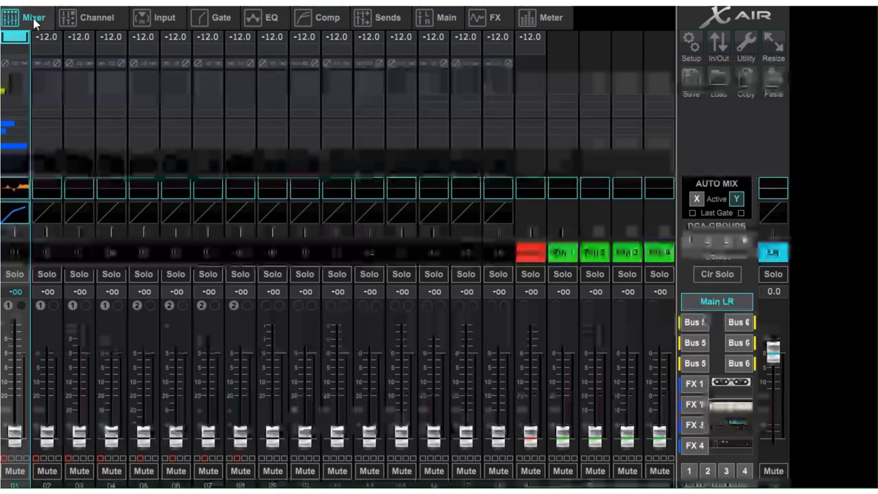
click(16, 190)
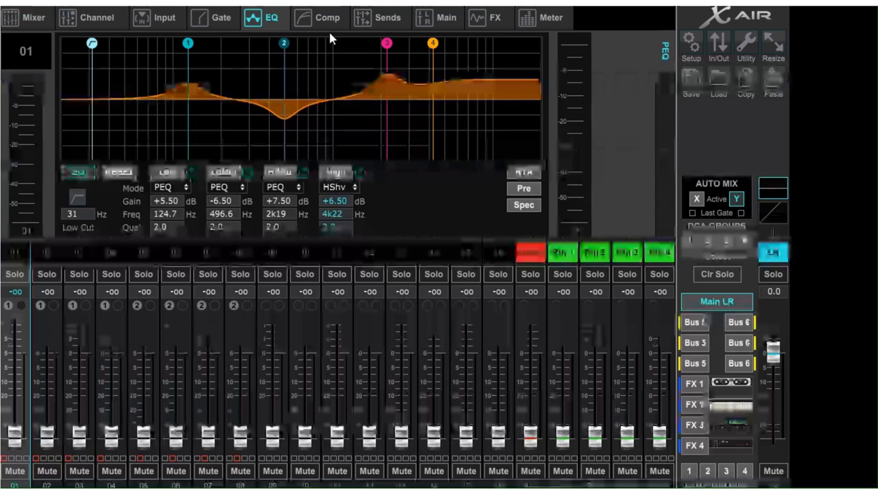
click(24, 18)
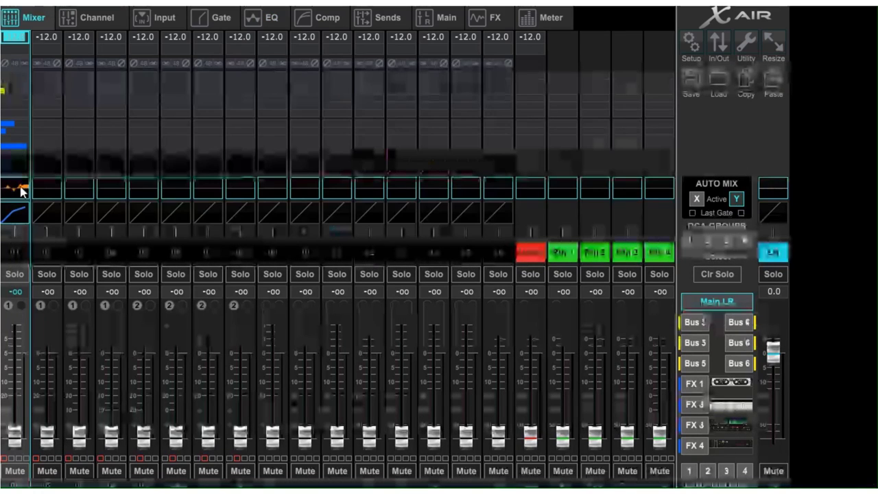
click(16, 167)
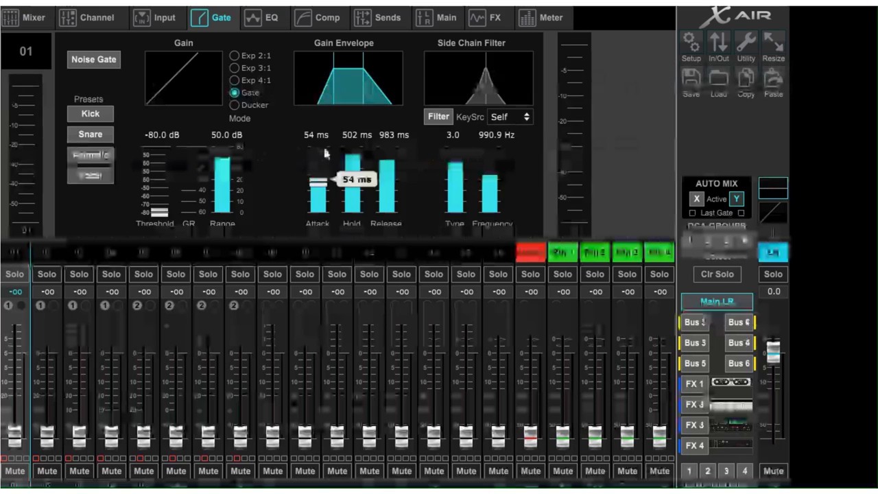
click(29, 21)
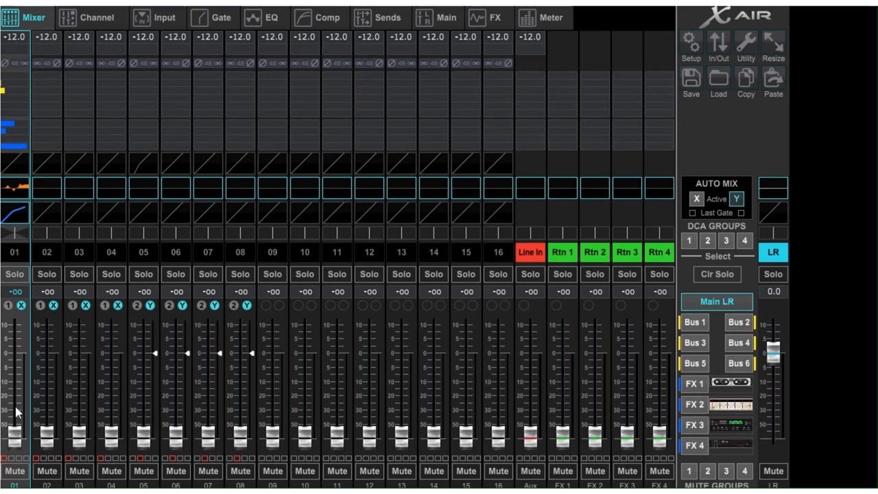
Step: Name channel 01 "Bass" and give its label a solid green colour
click(14, 255)
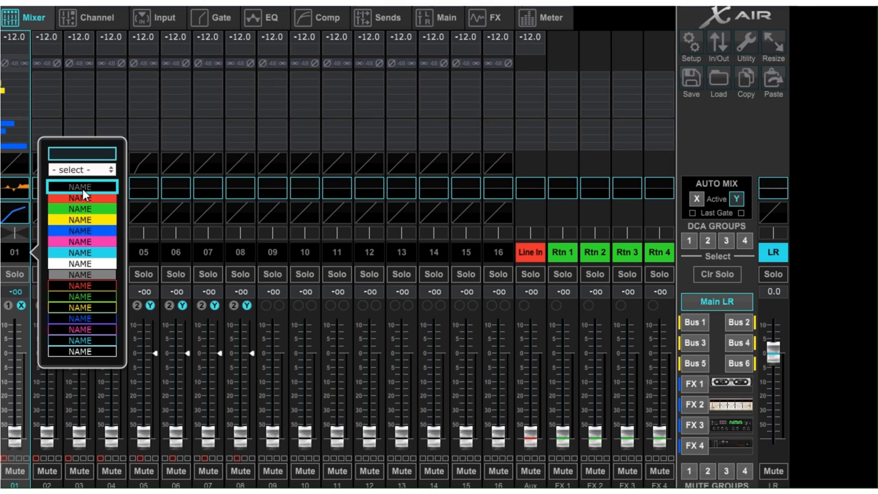
text(N)
text(Bass)
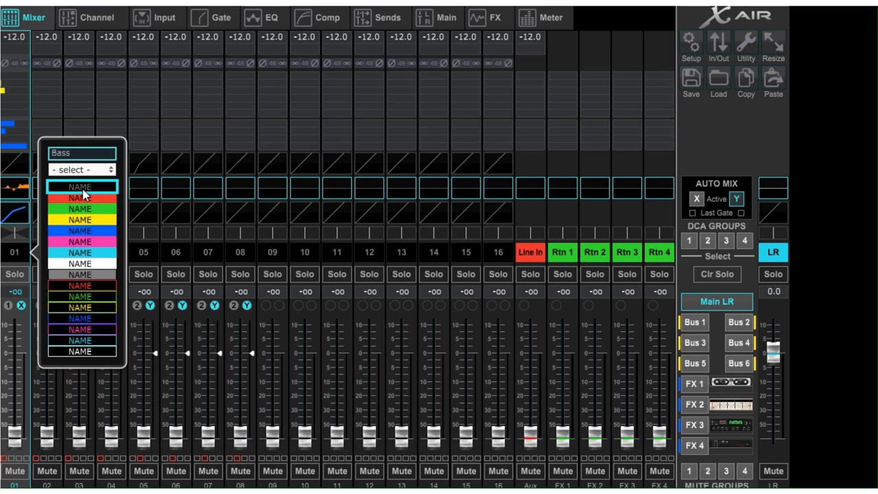
click(78, 209)
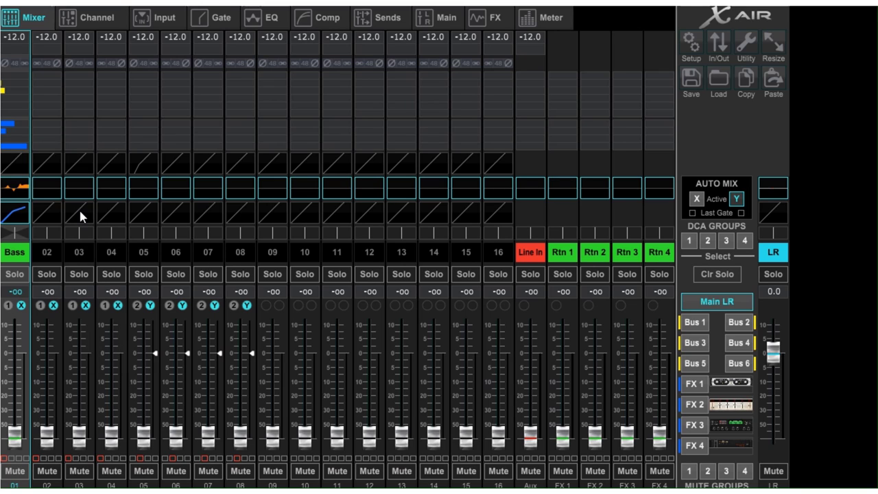
Step: Solo the Bass channel and channels 02 and 03, and clear all the solos at once
click(16, 274)
click(47, 274)
click(78, 274)
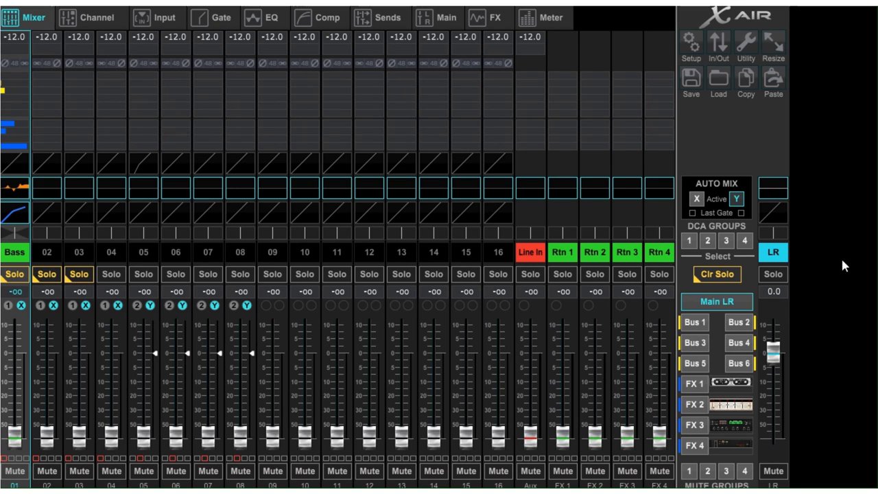
click(735, 275)
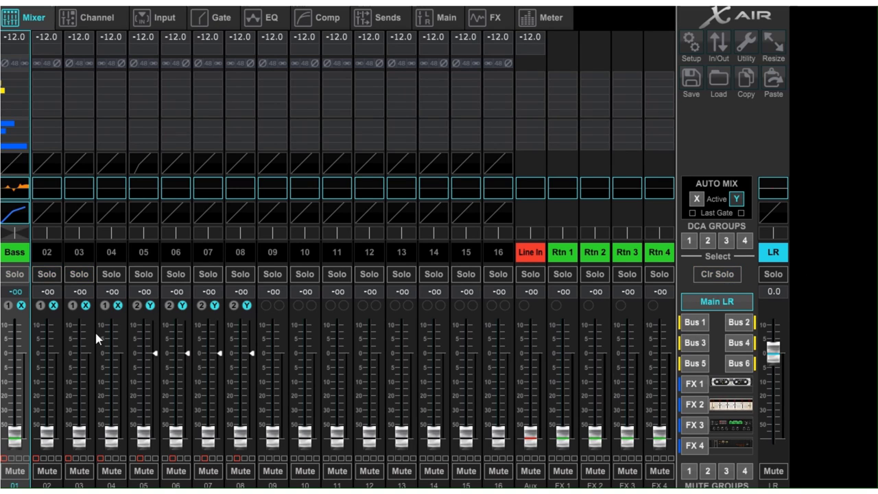
Step: Solo the Bass channel and channels 02 and 03 again, and switch each solo off individually
click(15, 275)
click(47, 274)
click(77, 275)
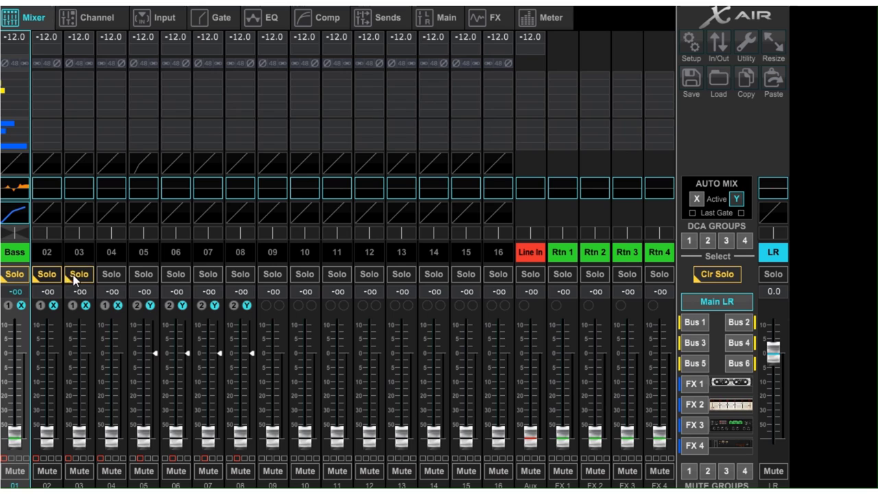
click(75, 277)
click(47, 275)
click(4, 278)
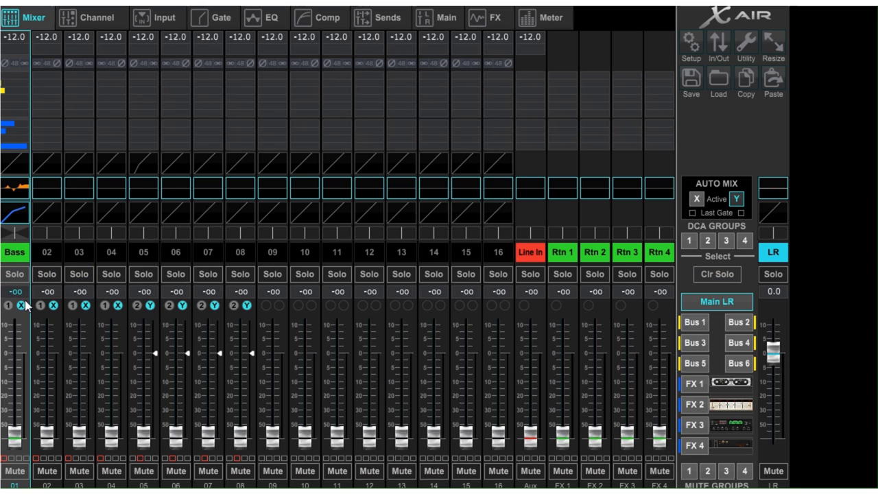
Step: Set the Bass channel's fader level in turn to 0 dB, about +5 dB and -90 dB
click(16, 292)
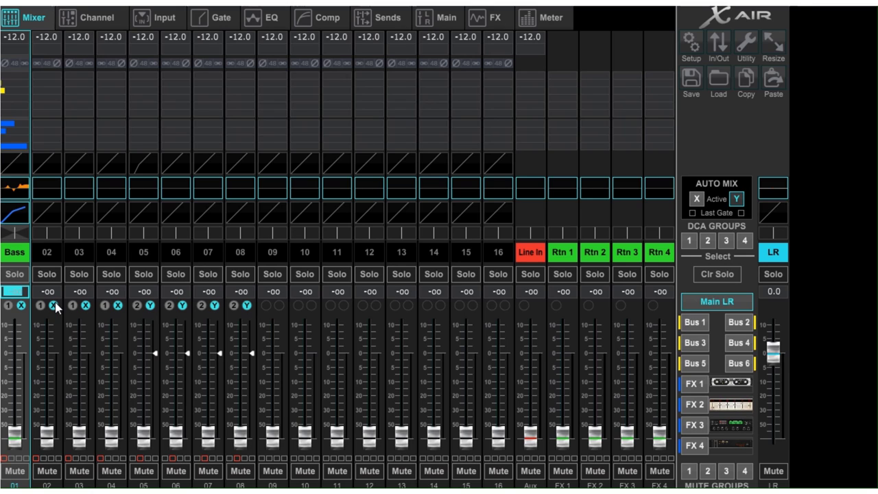
text(0)
key(Return)
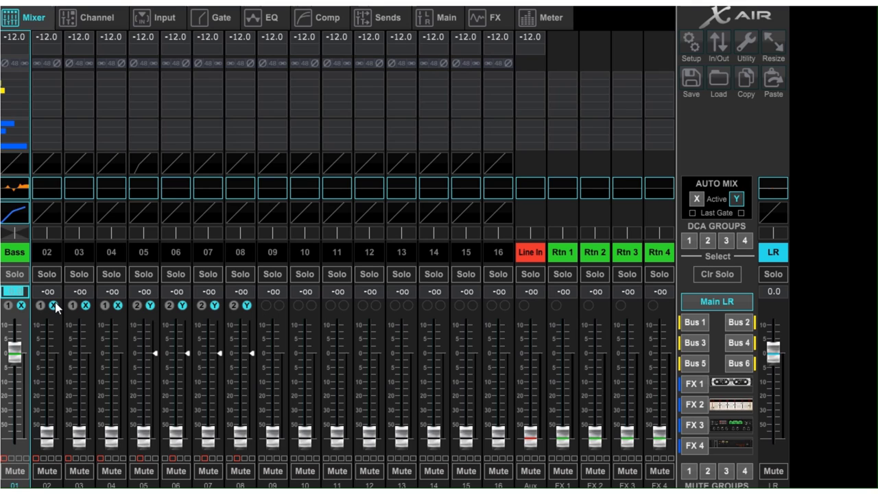
key(Return)
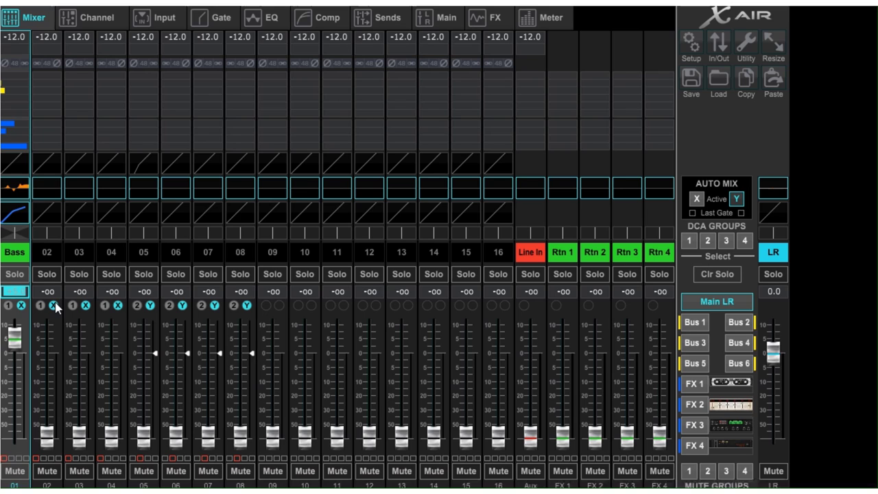
text(-90)
key(Return)
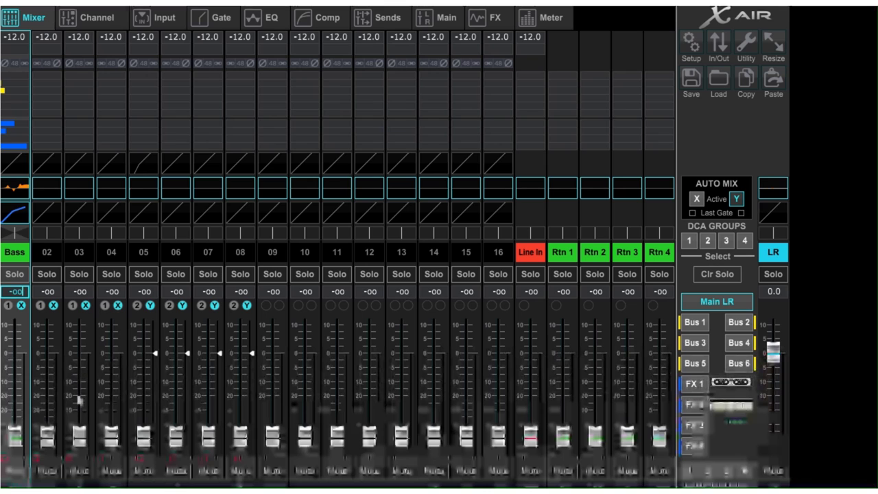
drag(13, 432, 31, 463)
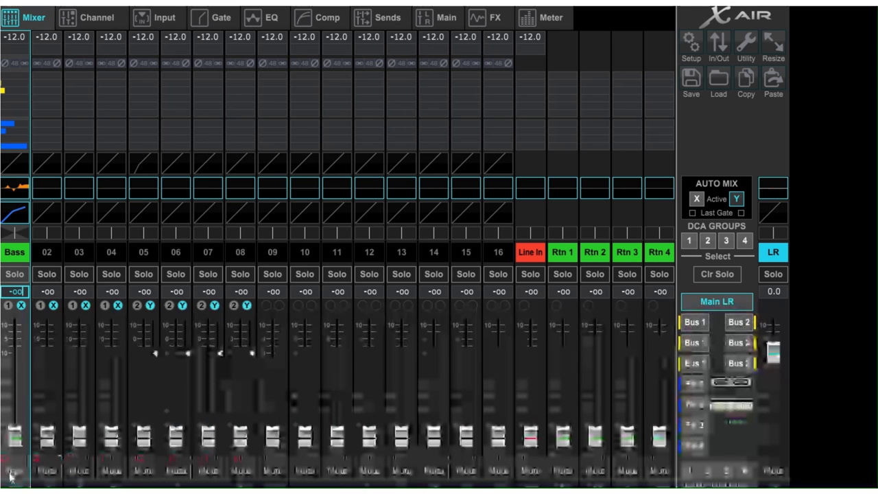
Step: Switch mute group 1 on and off, and set the main LR level to 0.0 dB
click(690, 471)
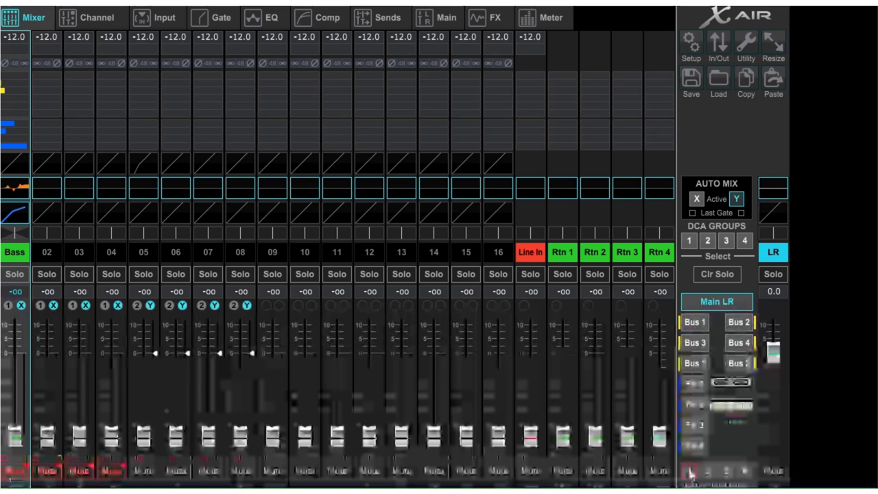
click(690, 471)
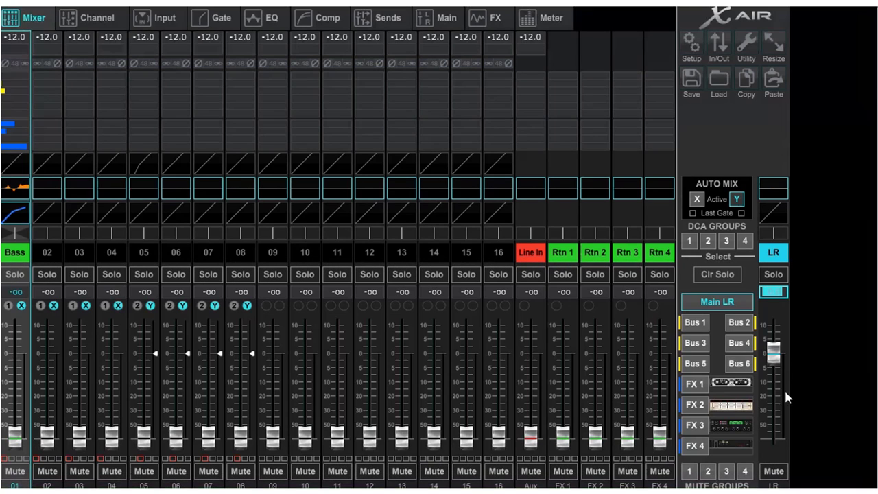
text(0.0)
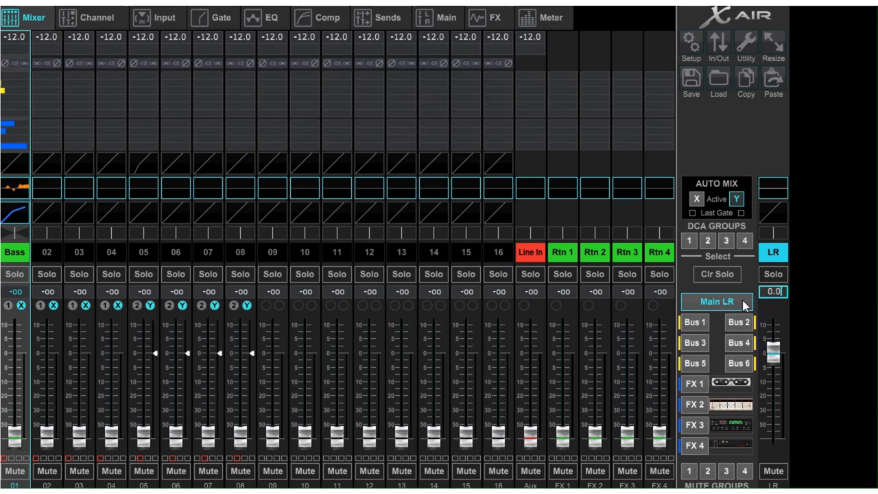
key(Return)
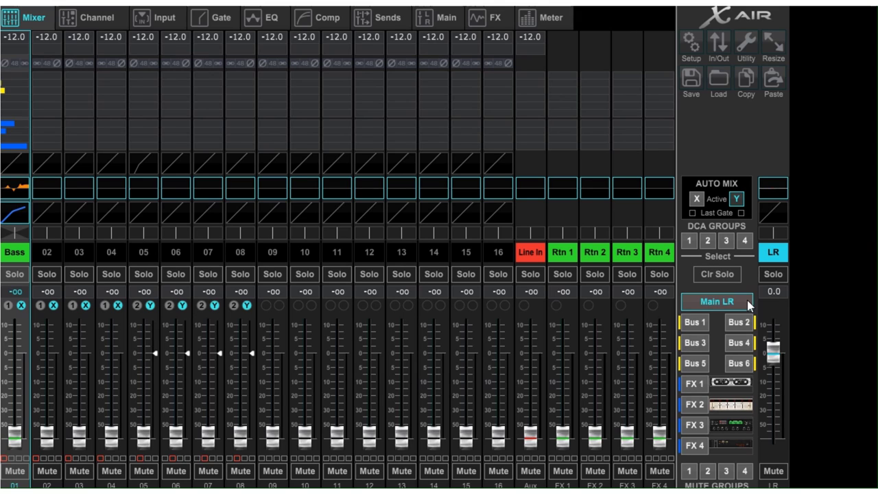
Step: Lower the main LR fader and return its level to 0 dB
mouse_move(773, 353)
mouse_down()
mouse_move(773, 409)
mouse_move(779, 357)
mouse_up()
click(777, 296)
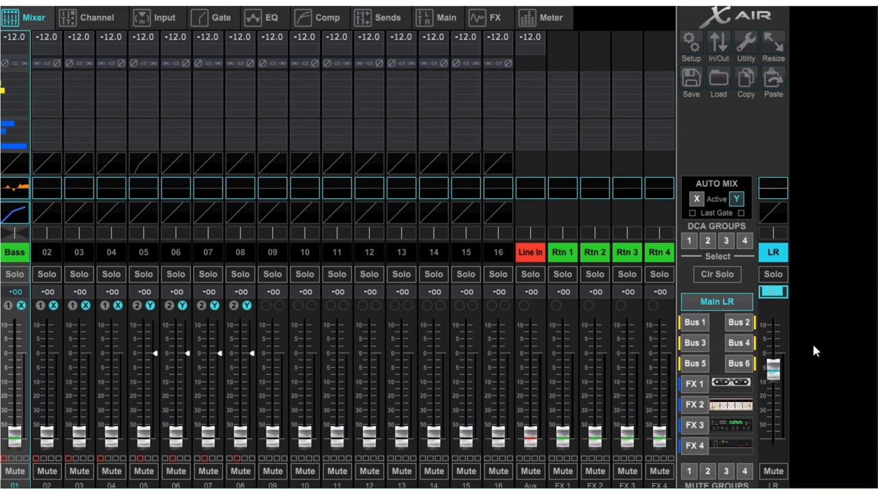
text(0)
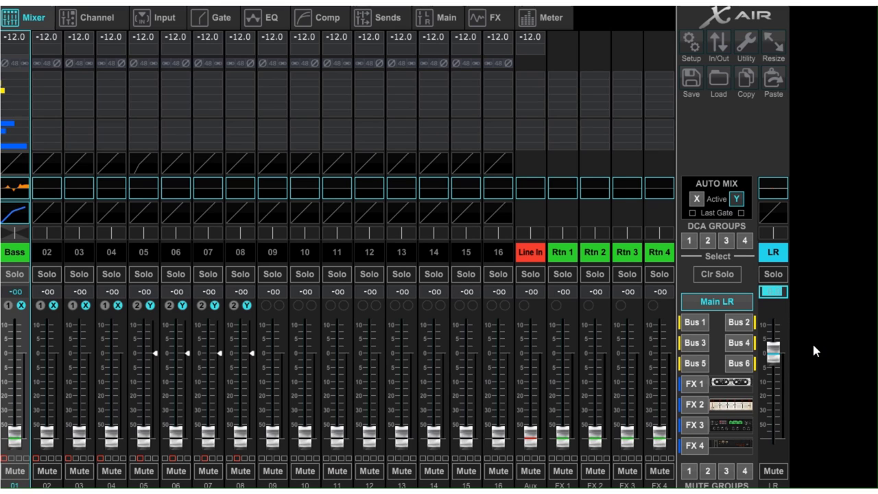
click(774, 276)
mouse_move(780, 238)
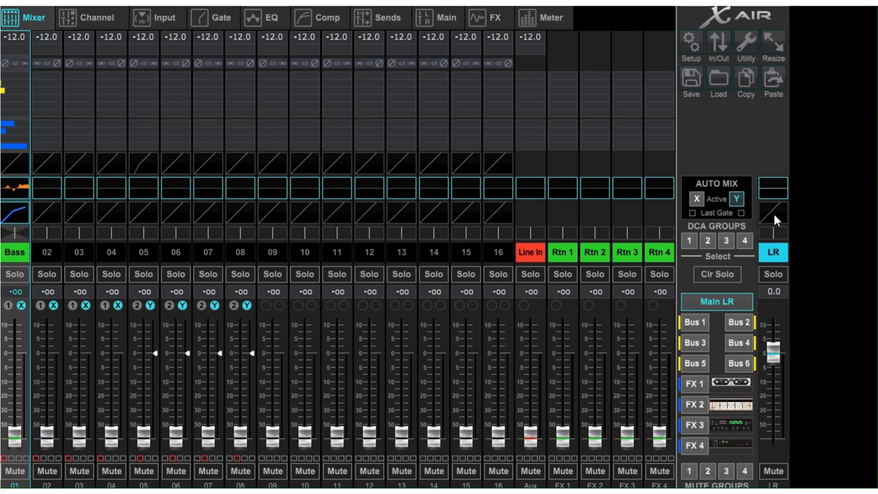
Step: Show the main LR's compressor and equalizer, switch the EQ to PEQ, and set the LoMid band to 0 dB at 447.7 Hz
click(773, 211)
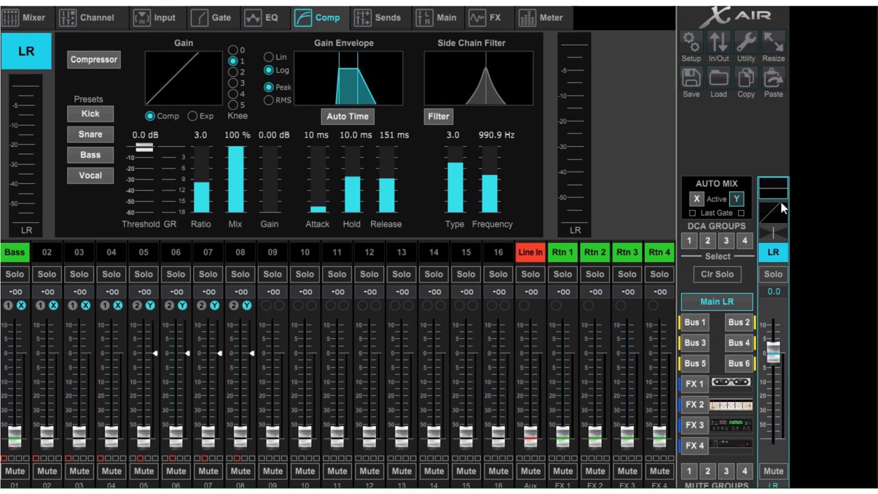
click(774, 188)
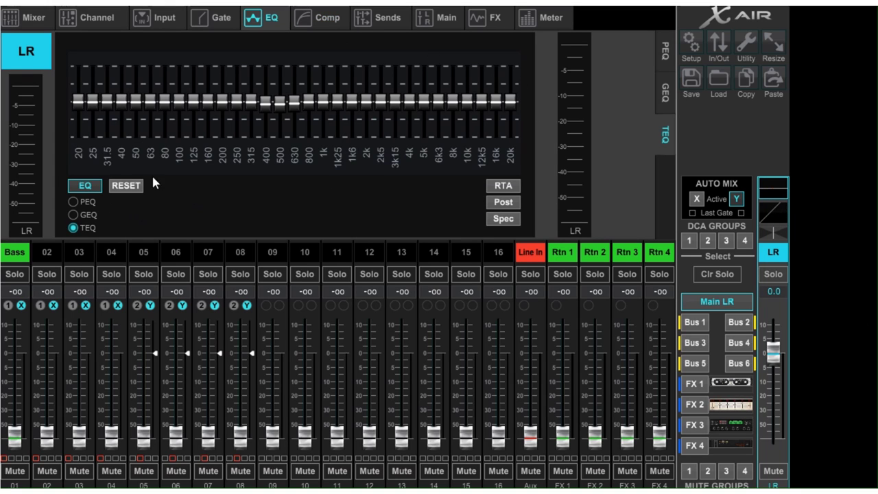
click(72, 202)
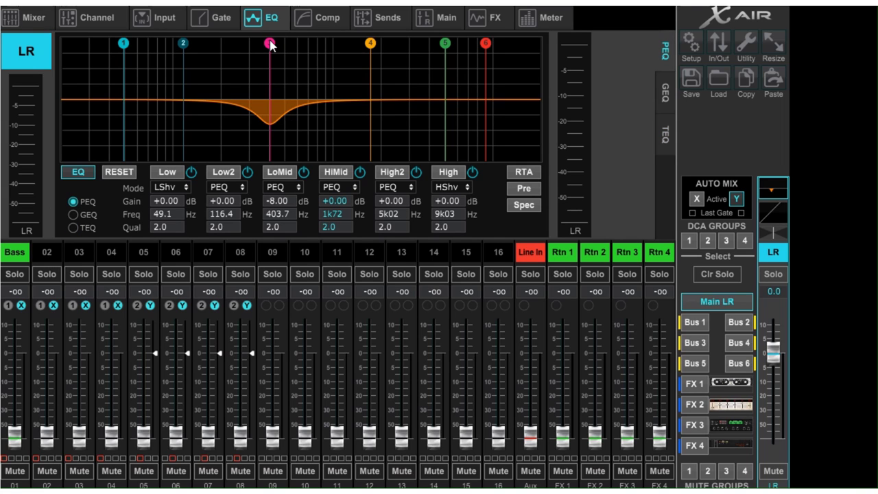
drag(271, 45, 263, 86)
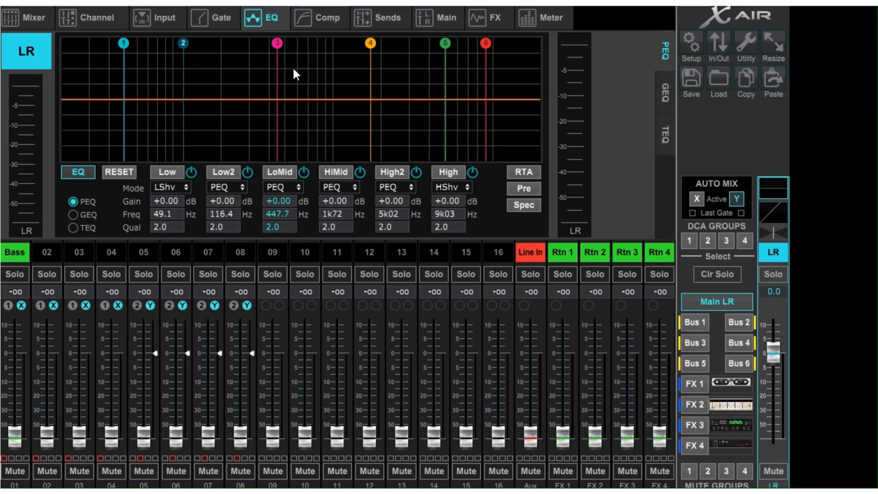
Step: Set the main LR's 500 Hz band to about -1.5 dB in GEQ mode and switch the equalizer to TEQ
click(73, 215)
mouse_move(280, 103)
mouse_down()
mouse_move(282, 122)
mouse_move(291, 113)
mouse_up()
double_click(276, 110)
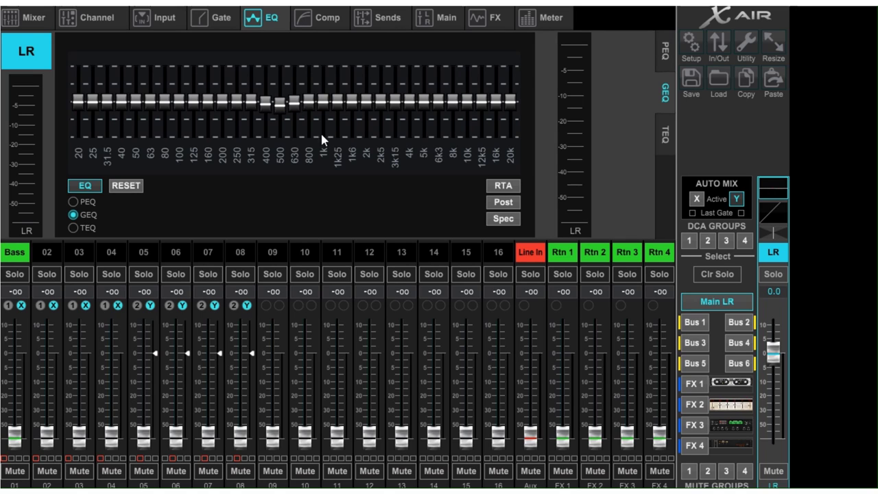
click(73, 227)
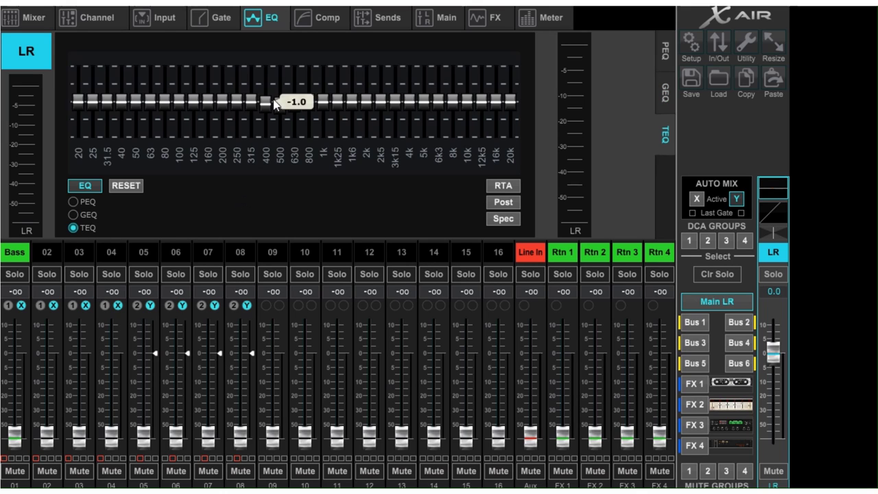
mouse_move(280, 104)
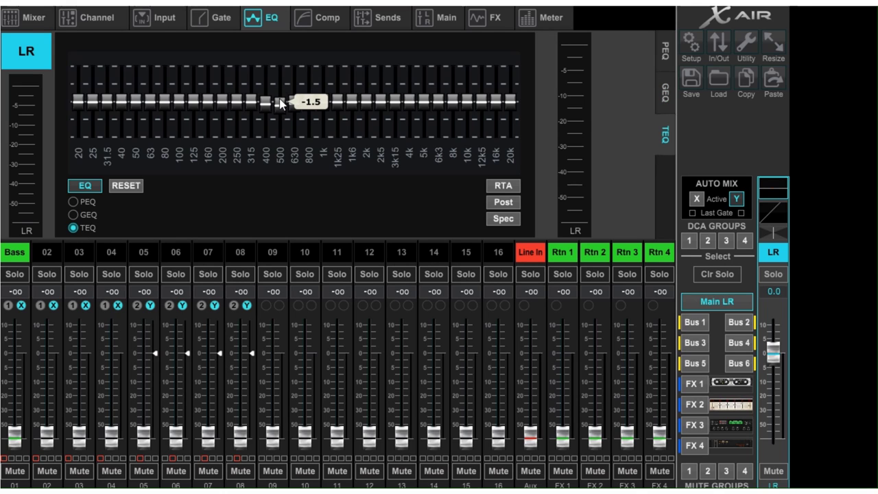
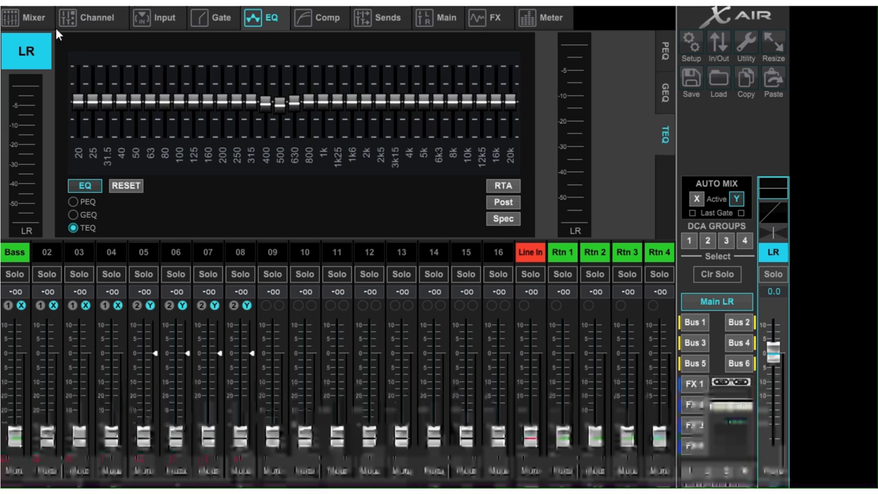
Step: Select DCA group 1 in the mixer overview and move its fader down, up and back to about 0 dB
click(33, 18)
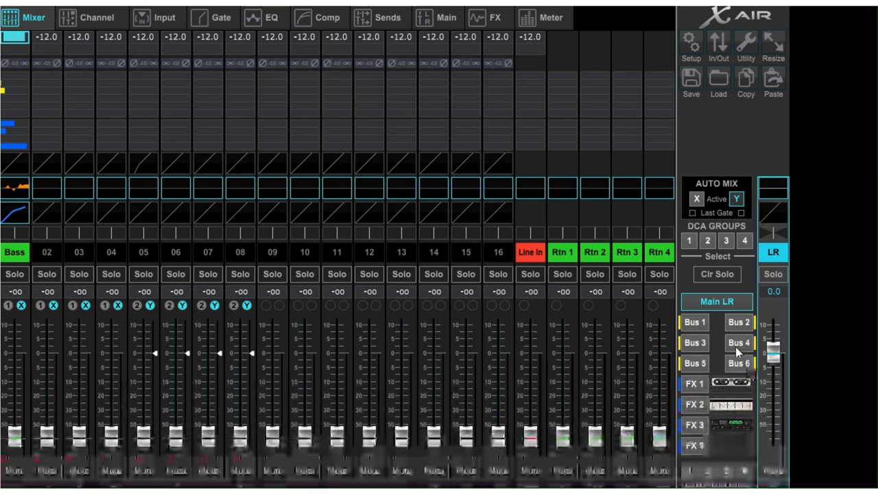
click(687, 241)
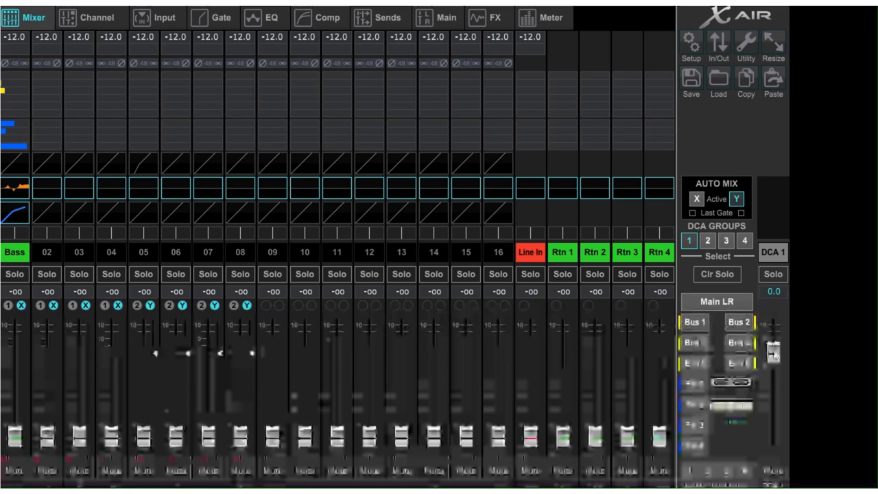
mouse_move(775, 355)
mouse_down()
mouse_move(776, 422)
mouse_move(789, 357)
mouse_up()
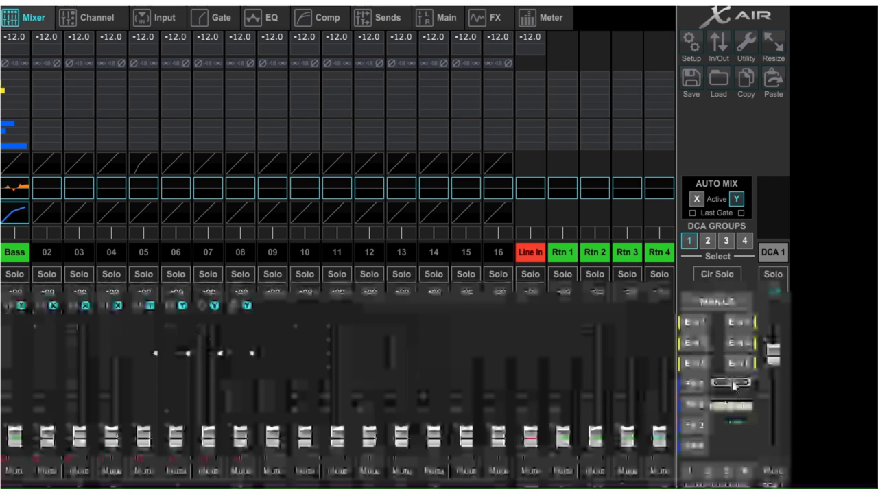
mouse_move(773, 351)
mouse_down()
mouse_move(773, 392)
mouse_move(773, 353)
mouse_up()
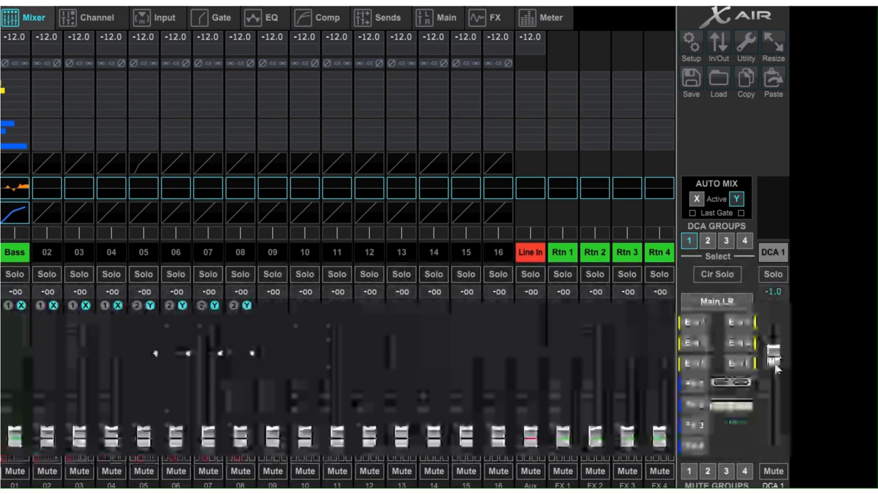
drag(777, 360, 777, 343)
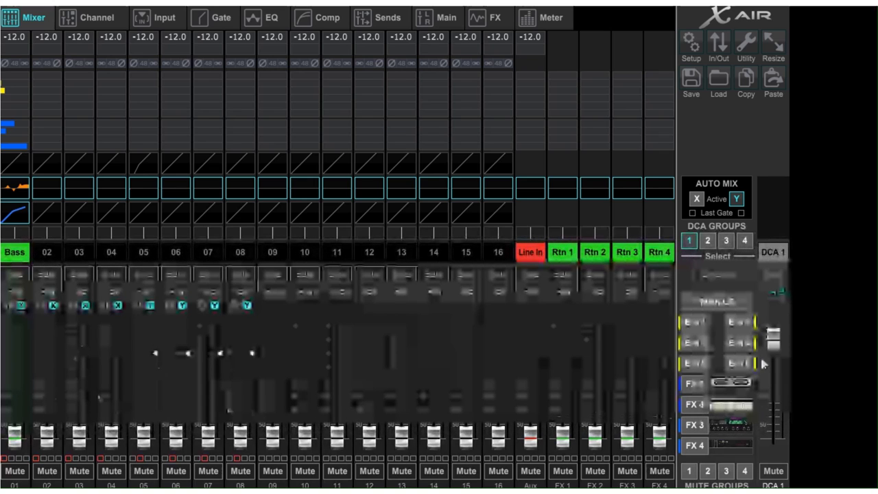
mouse_move(774, 336)
mouse_down()
mouse_move(779, 373)
mouse_move(774, 337)
mouse_move(775, 352)
mouse_up()
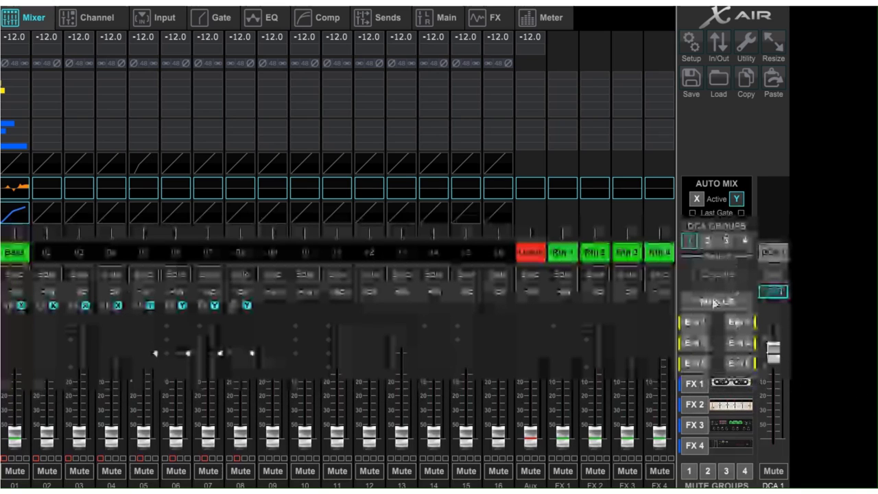
Step: Select Bus 1 and inspect its graphic equalizer and compressor settings
click(695, 323)
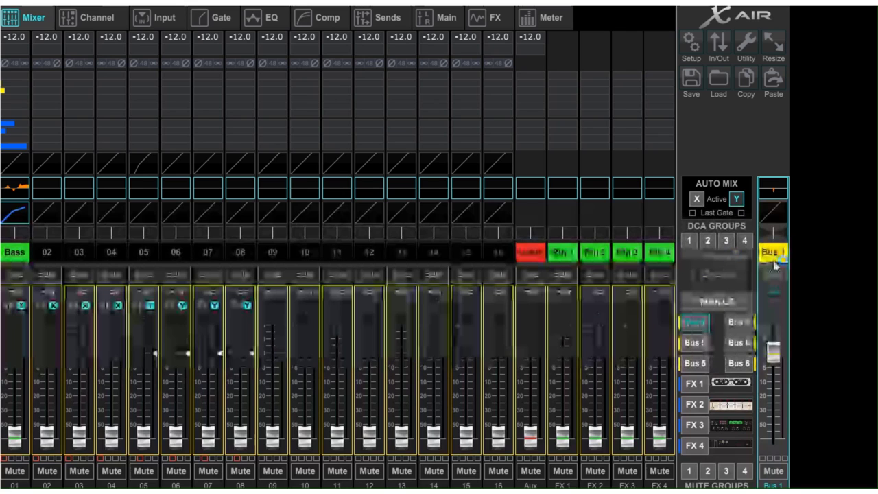
click(775, 196)
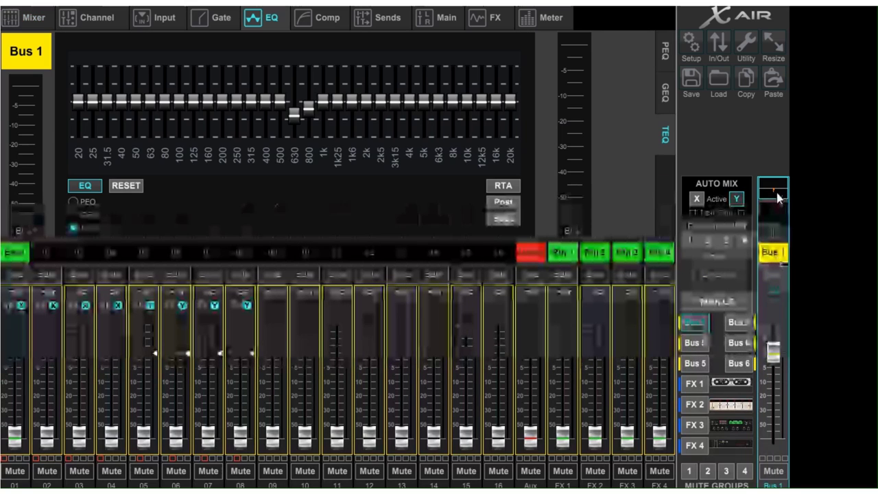
click(773, 206)
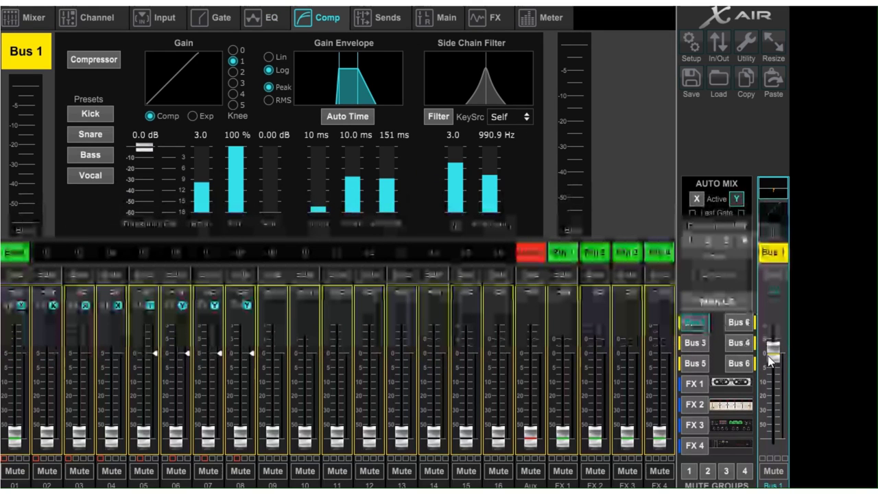
Step: Raise the Bus 1 sends of Bass and channels 02 to 06 to about -7, -3, -19, -13, 0 and 0 dB
drag(17, 452, 28, 374)
drag(47, 434, 47, 358)
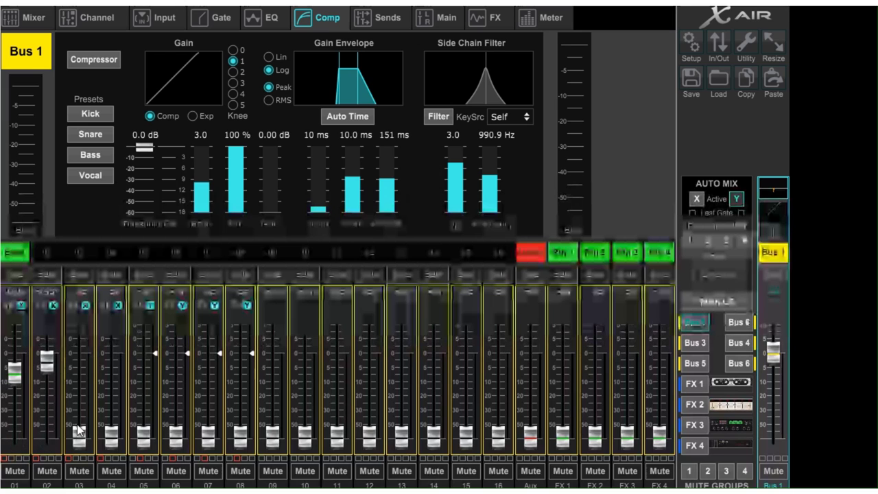
drag(79, 430, 80, 391)
click(34, 19)
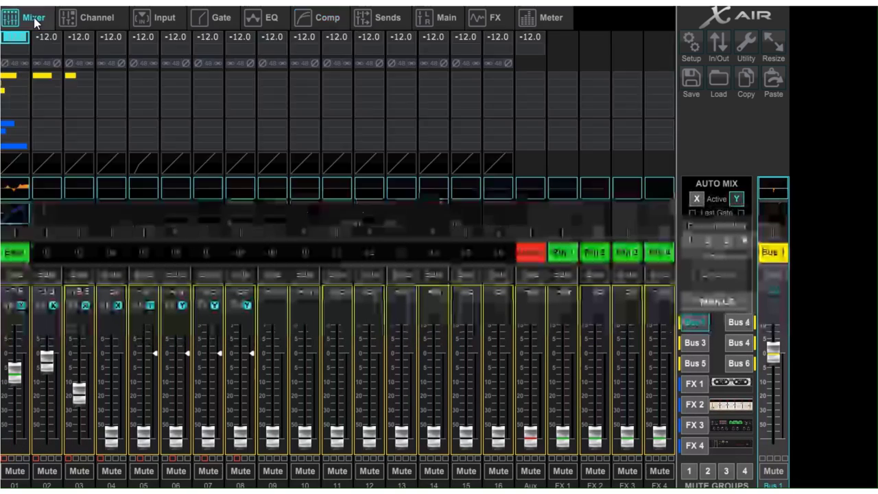
drag(111, 434, 112, 386)
drag(144, 434, 157, 359)
drag(176, 433, 177, 354)
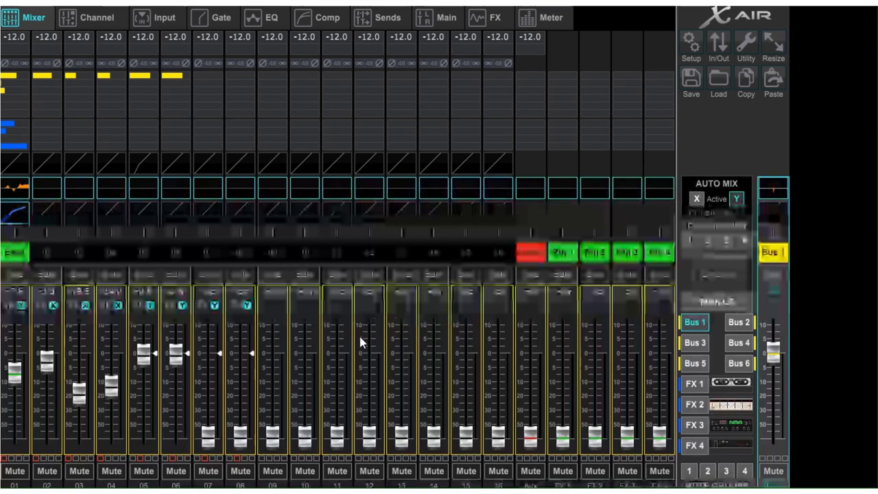
Step: Select Bus 2 and raise the sends of channels 05, 09 and 11 to about -8, +6 and +10 dB
click(745, 325)
drag(146, 437, 150, 377)
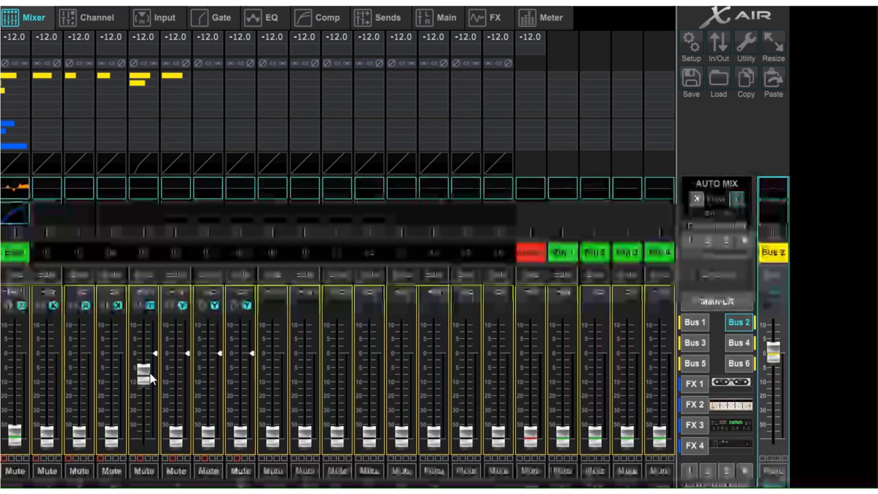
drag(272, 436, 272, 335)
drag(336, 436, 336, 326)
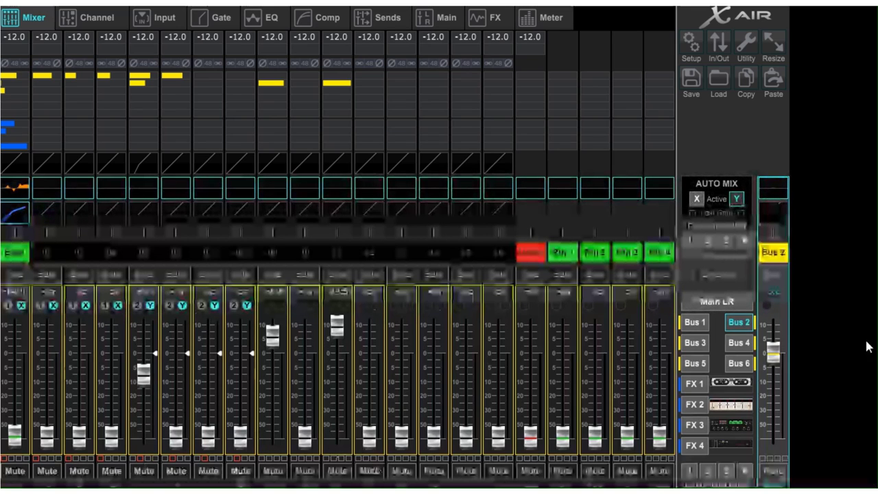
Step: Select FX 1 and raise the sends of channels 07, 10 and 13 to about -6.8, +0.8 and -12.5 dB
click(700, 389)
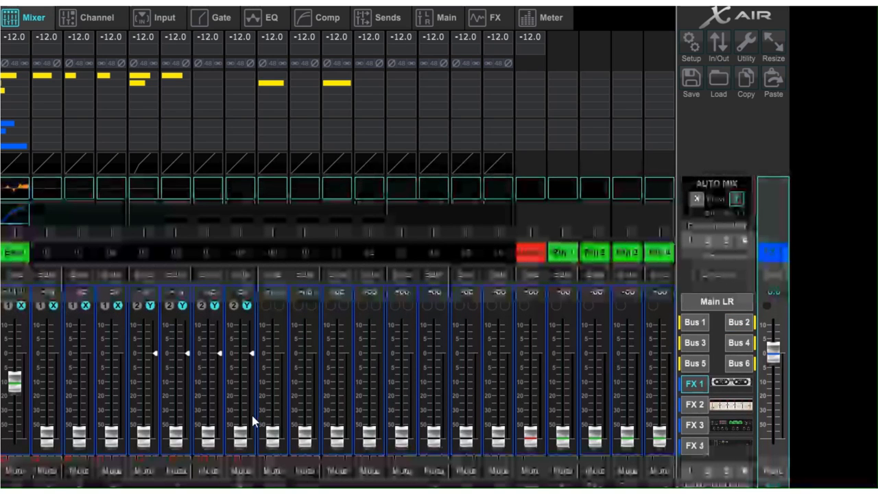
drag(208, 436, 207, 370)
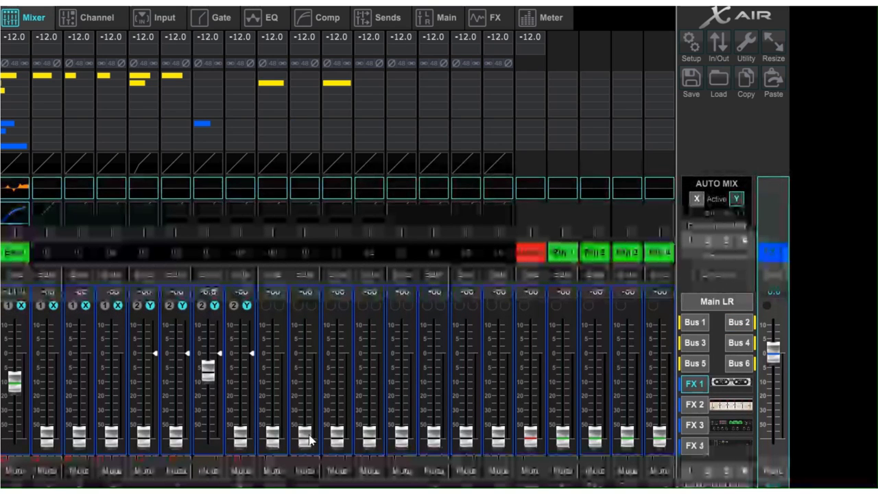
drag(310, 439, 306, 351)
drag(403, 437, 404, 388)
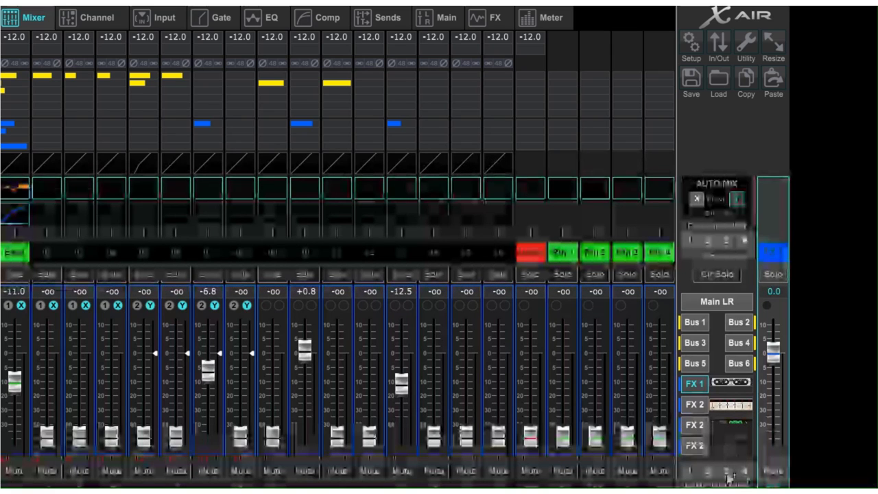
Step: Activate mute groups 1 and 2 together, and release each of them in turn
click(690, 474)
click(706, 473)
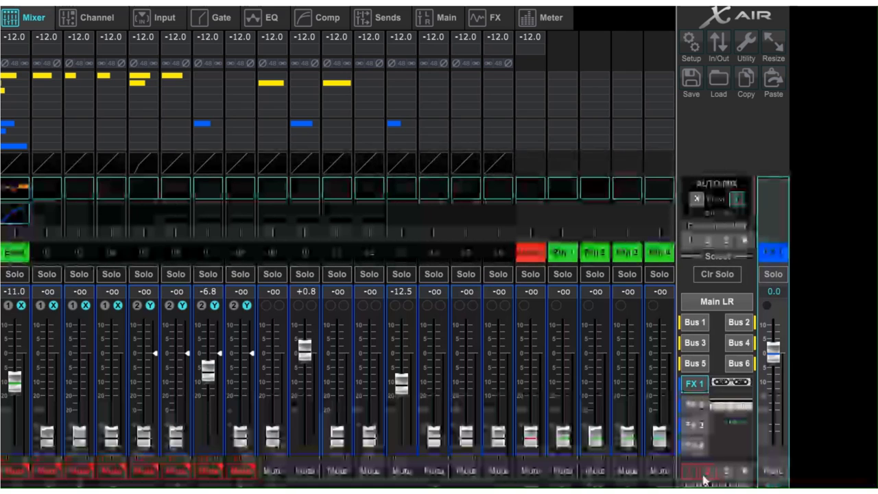
click(690, 470)
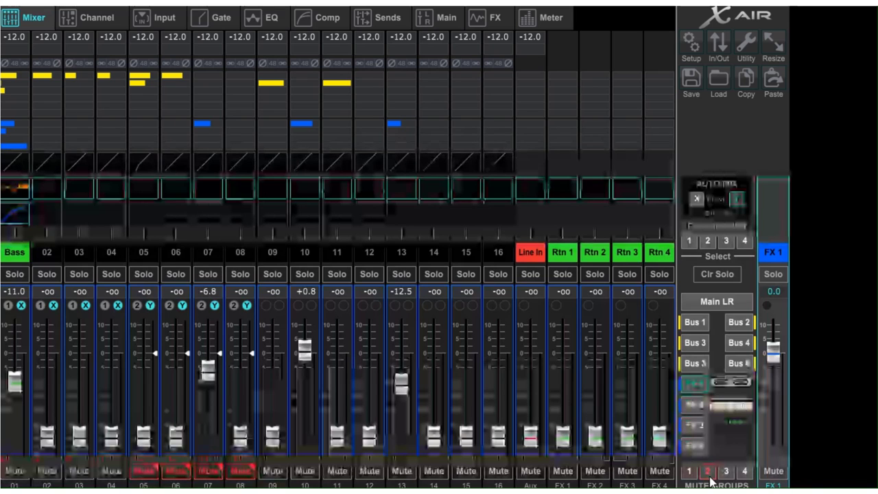
click(710, 479)
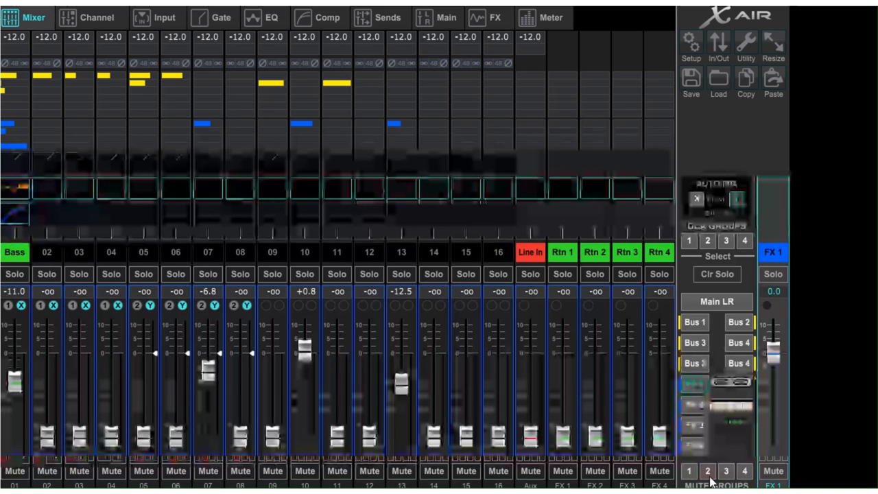
Step: Set the DCA group 1 level to about -0.8 dB, and switch mute group 1 on and off
click(691, 241)
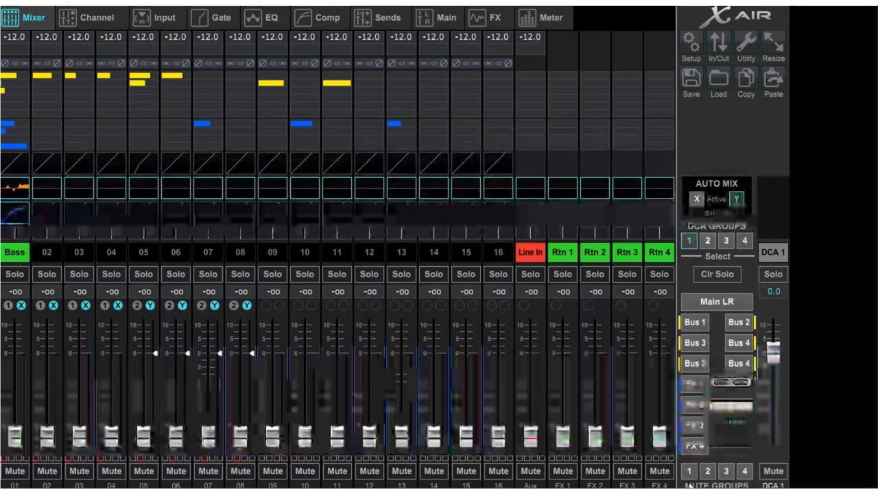
mouse_move(775, 351)
mouse_down()
mouse_move(775, 398)
mouse_move(775, 353)
mouse_up()
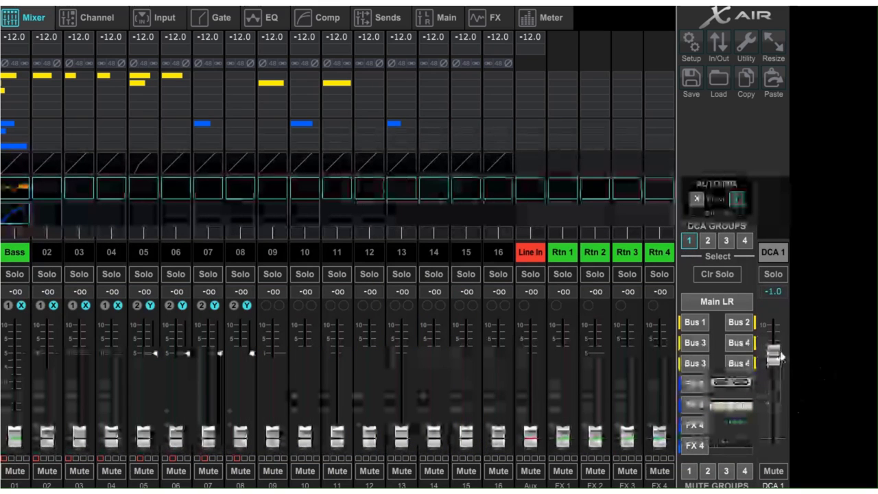
click(689, 471)
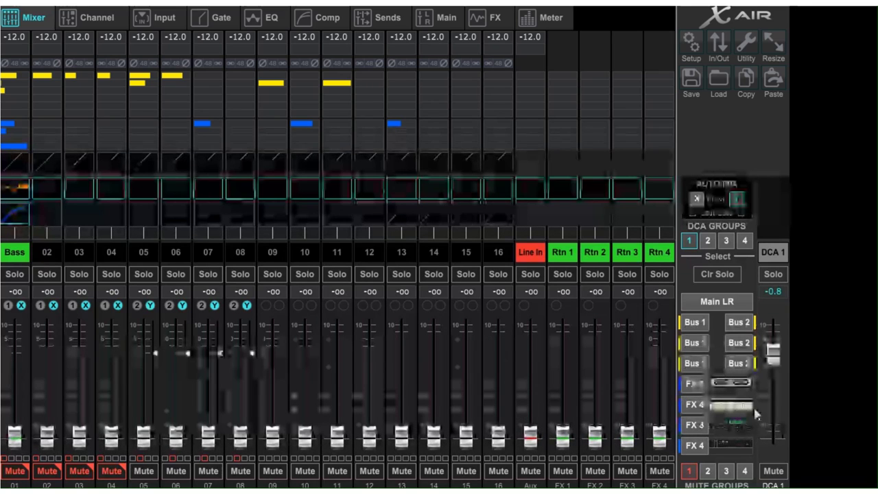
click(690, 471)
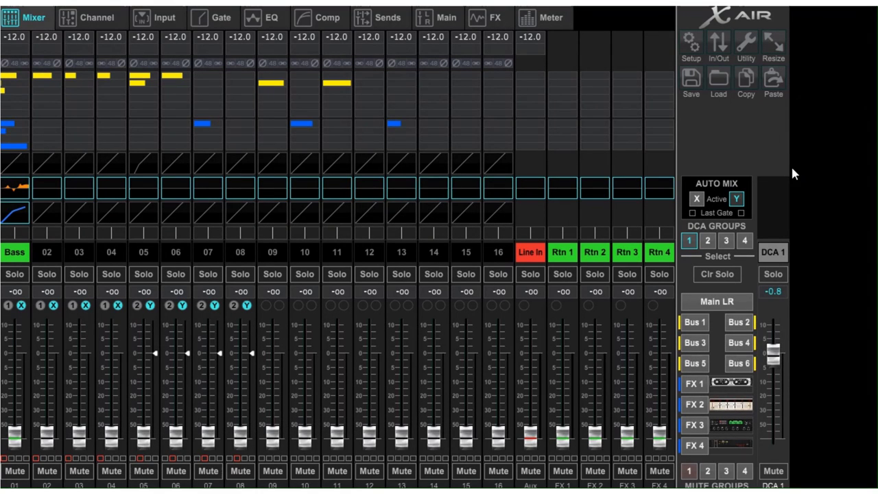
Step: Look over the resize options and the Connection and AP pages of Setup, and select WPA2 as the WLAN security
click(773, 46)
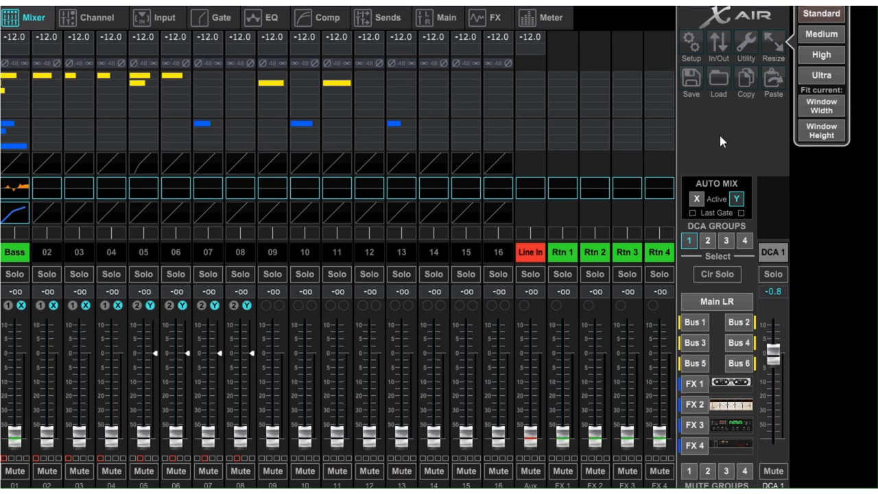
click(693, 47)
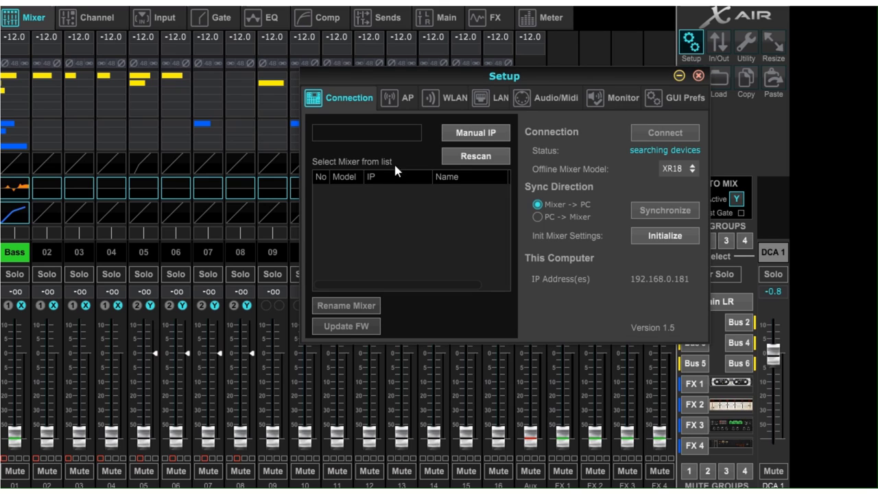
click(404, 99)
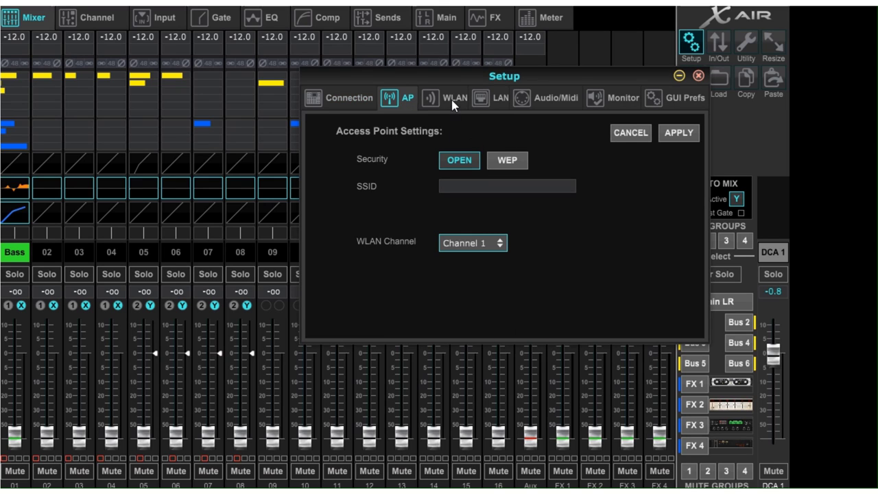
click(451, 99)
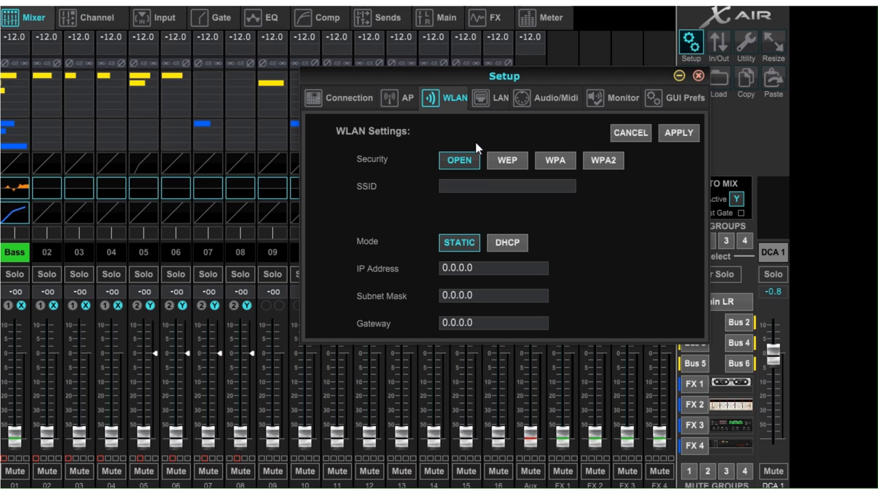
click(609, 163)
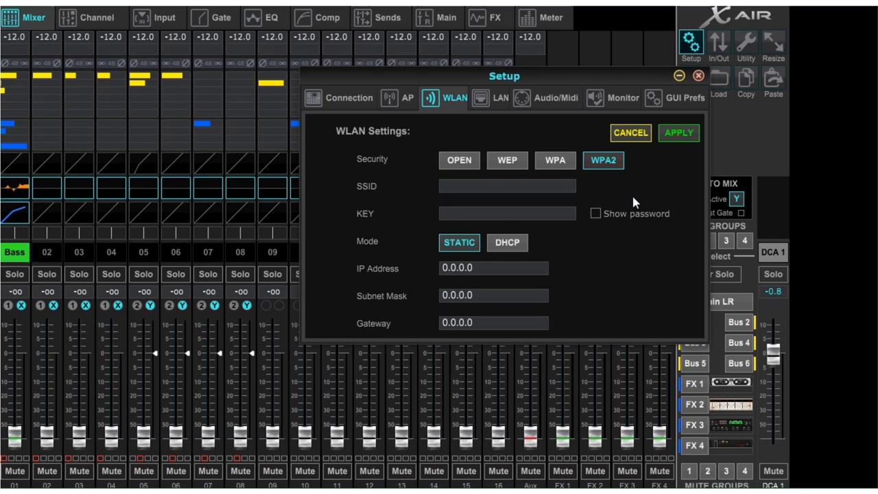
Step: Review the LAN, Audio/Midi, Monitor and GUI preferences in Setup, and close the setup window
click(499, 100)
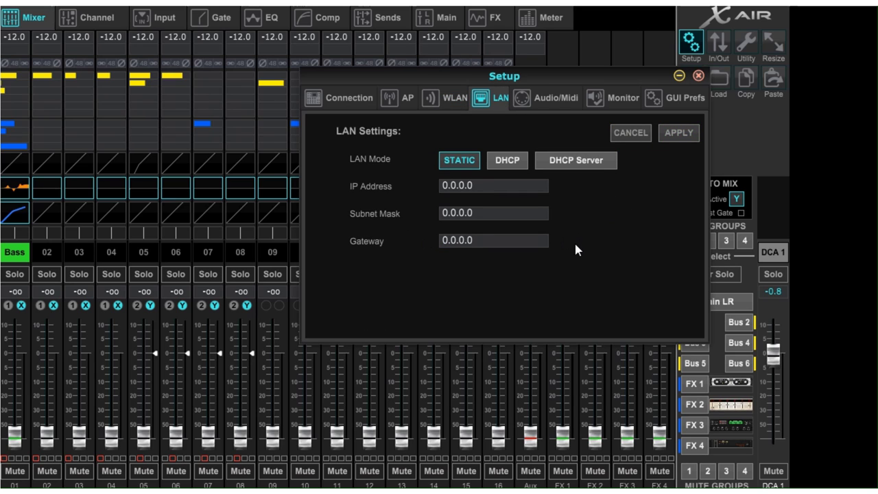
click(554, 94)
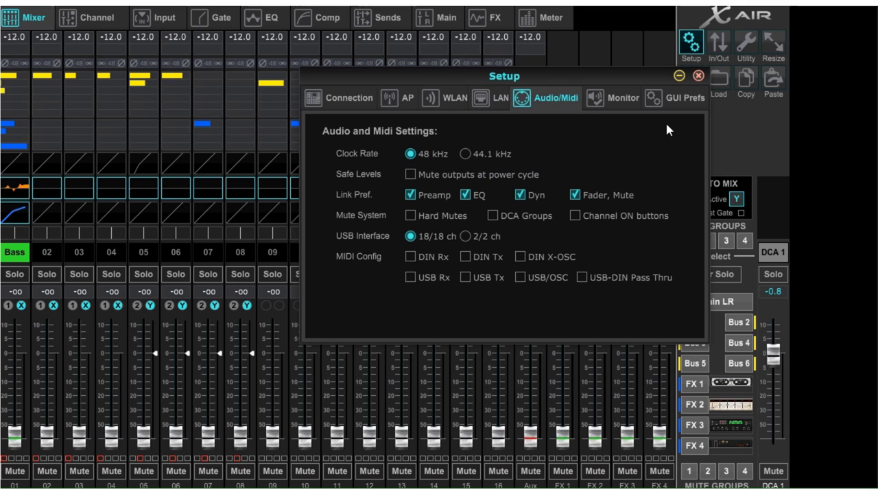
click(623, 101)
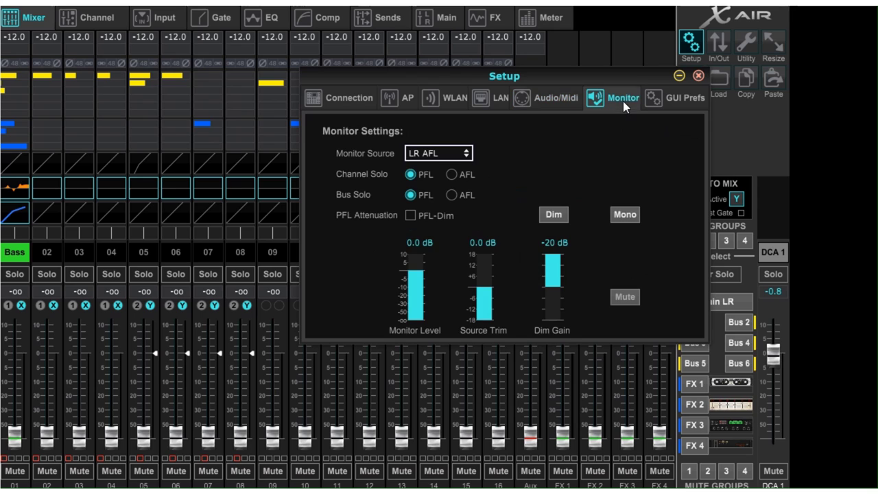
click(678, 102)
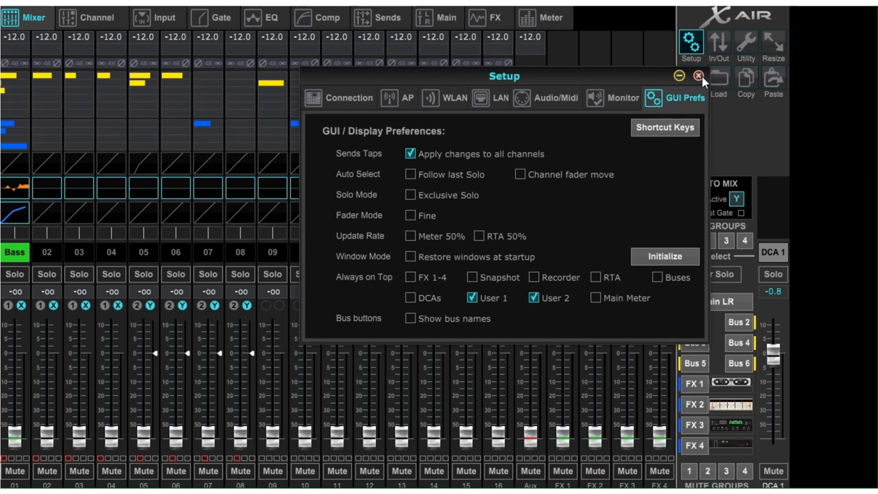
click(700, 75)
Step: Review the In/Out patching of the inputs, USB returns, USB sends, Ultranet, aux outputs and main outputs
click(719, 44)
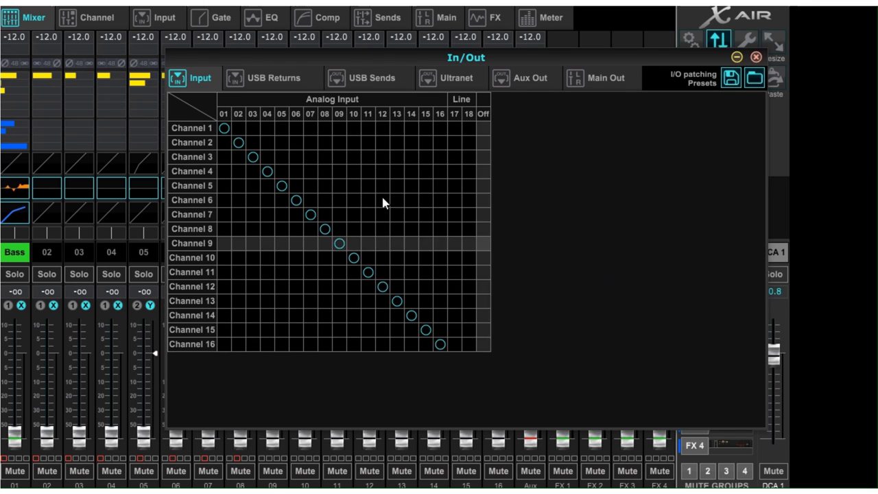
click(284, 82)
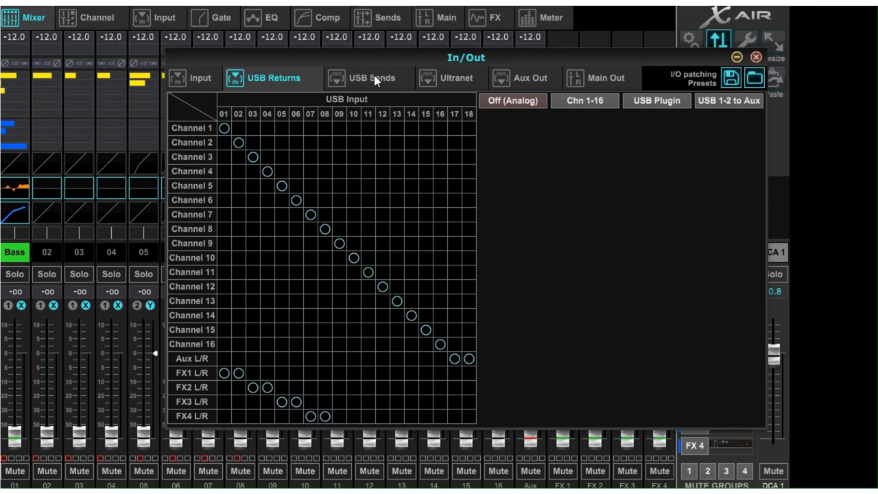
click(376, 80)
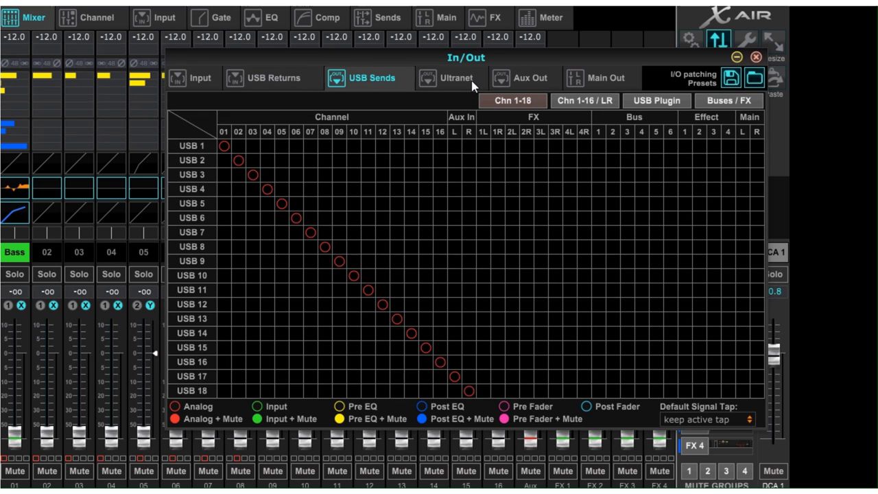
click(472, 83)
click(534, 75)
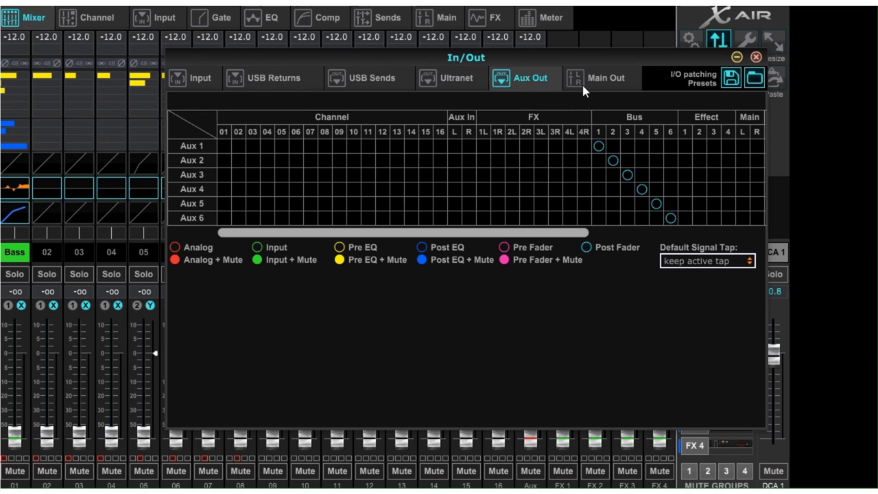
click(587, 86)
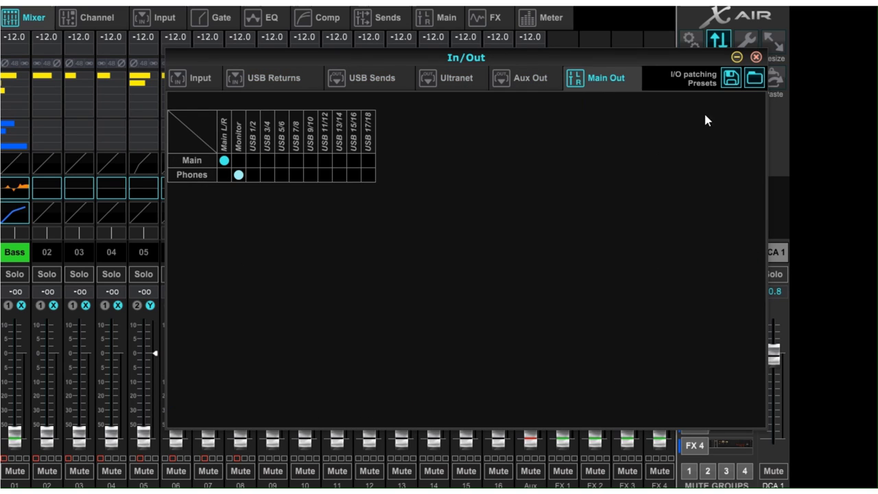
click(755, 56)
Step: Look over the available utility windows and the options for saving and loading scenes and channel presets
click(747, 42)
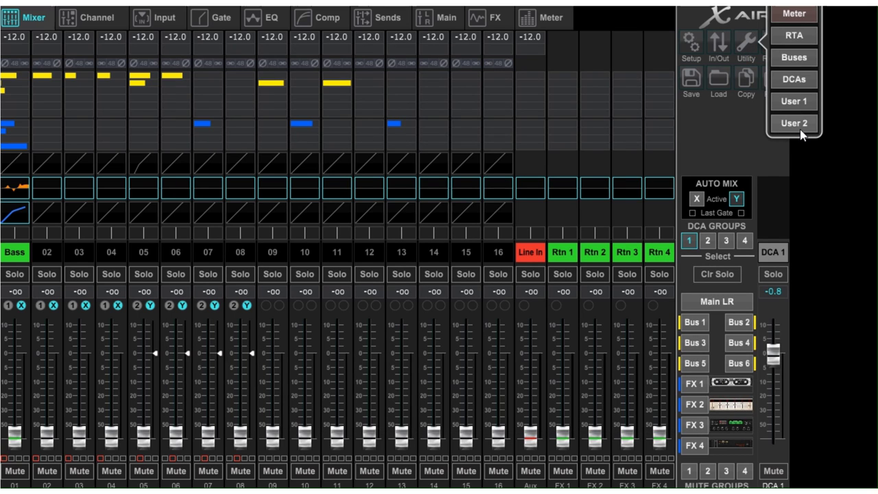
click(705, 127)
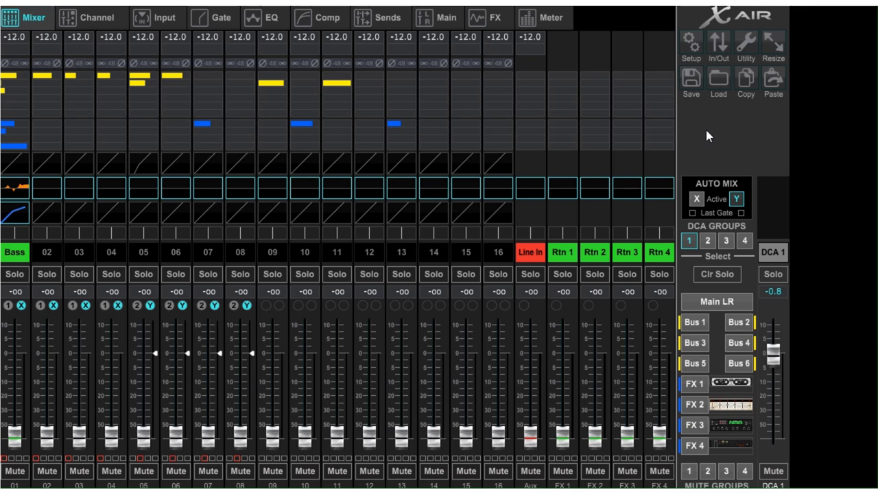
click(697, 93)
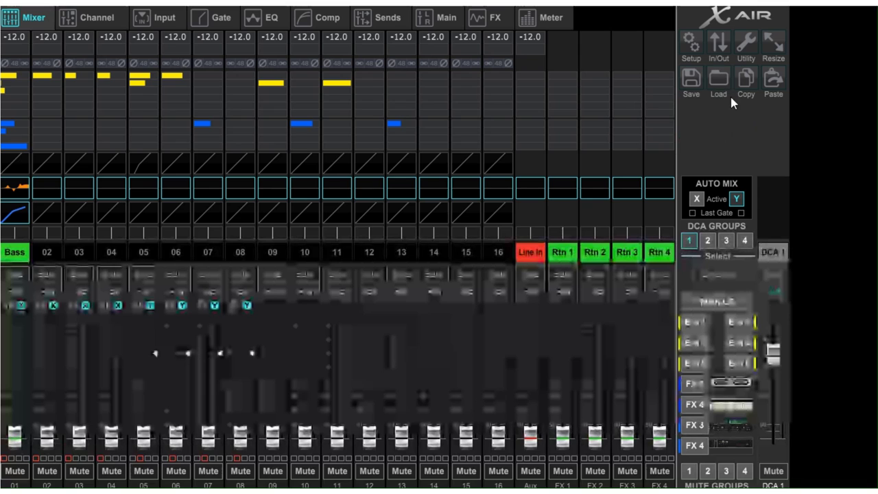
click(718, 78)
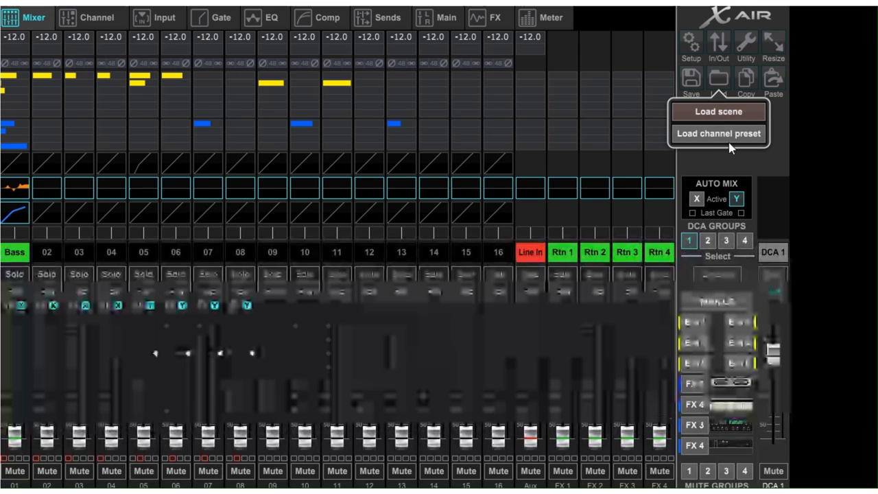
click(757, 160)
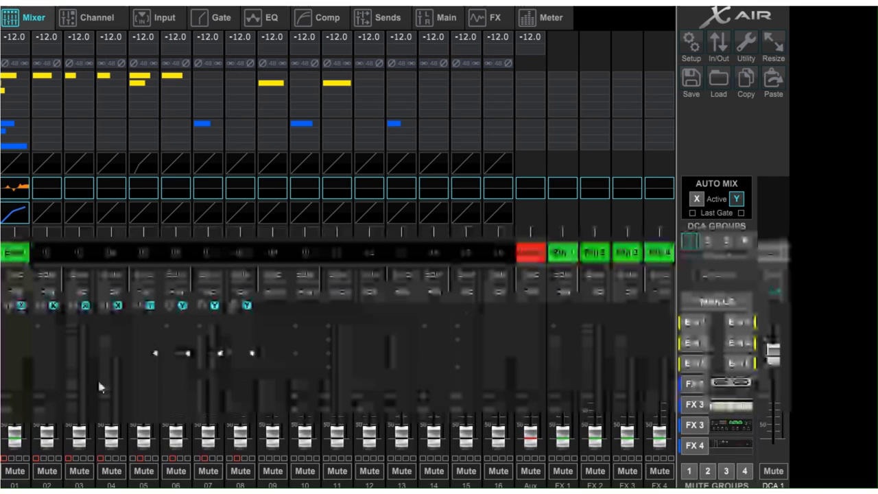
Step: Copy the Bass channel and paste only its EQ and Comp settings onto channel 02
click(23, 255)
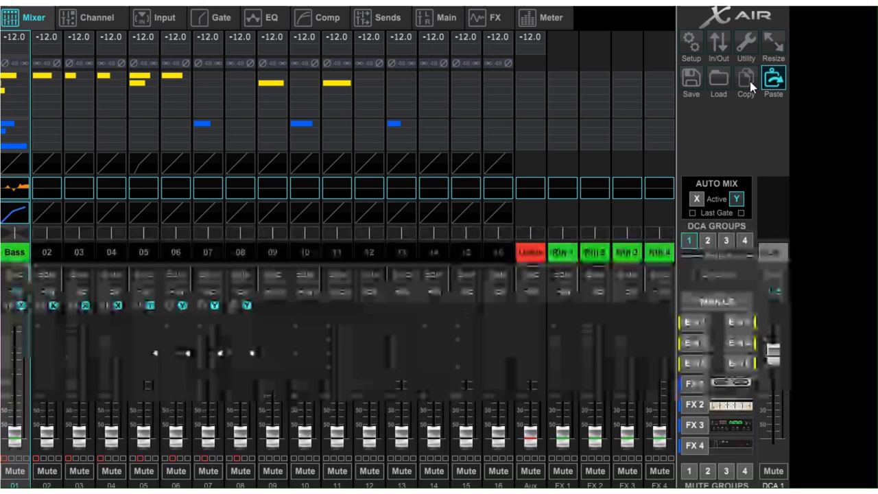
click(47, 254)
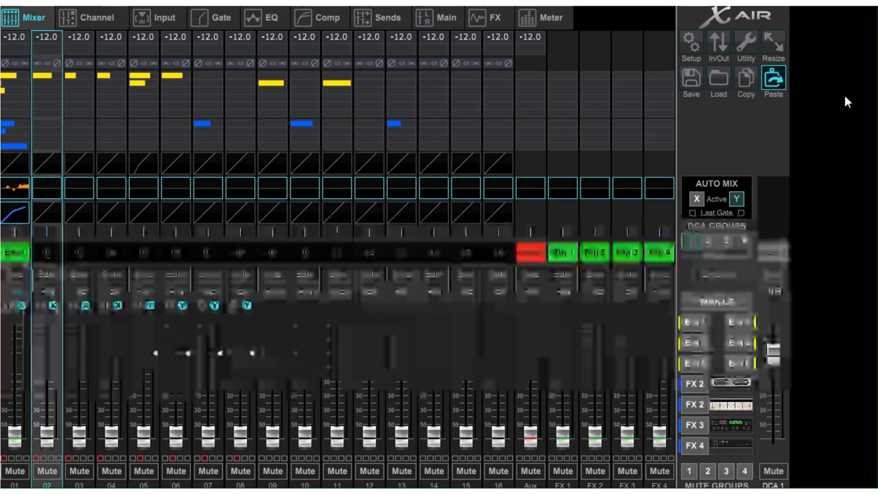
click(774, 79)
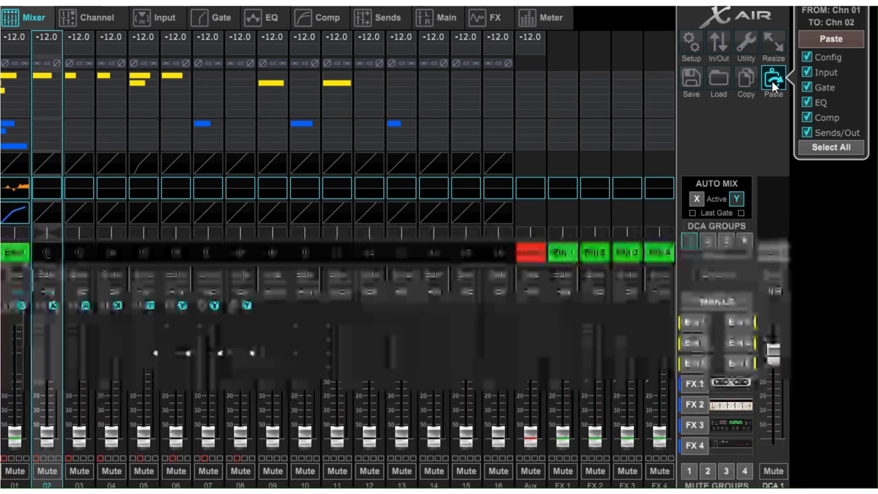
click(829, 147)
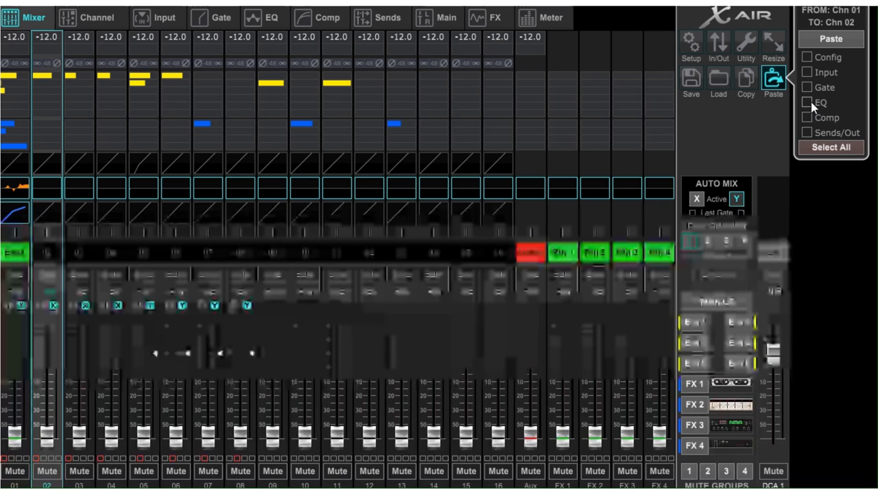
click(807, 102)
click(807, 118)
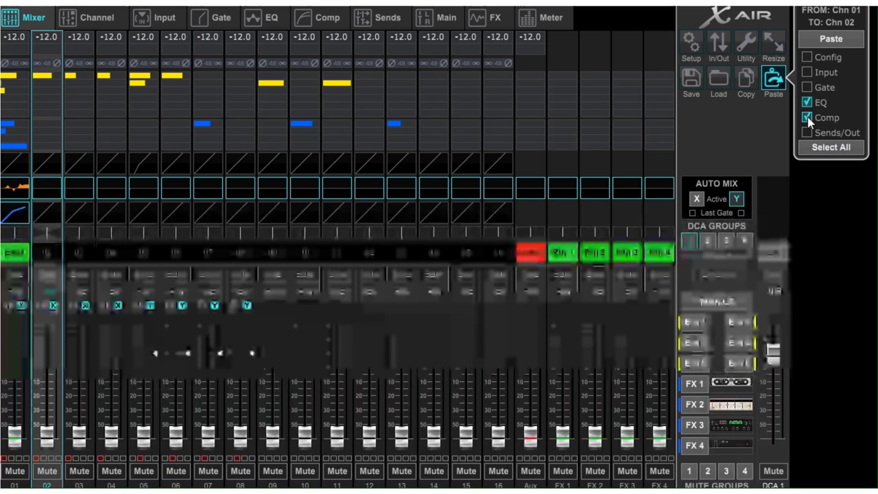
click(841, 36)
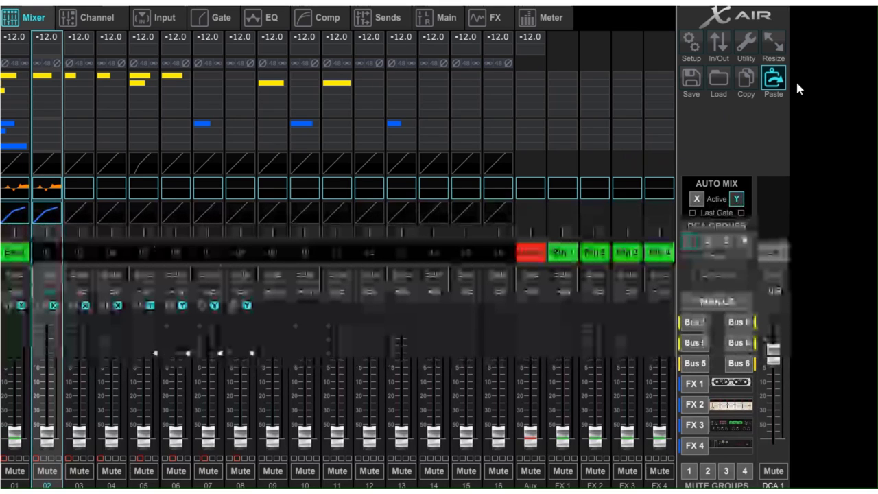
Step: Paste all of the Bass channel's settings onto channel 02 and enter Grtr as the channel's name
click(775, 81)
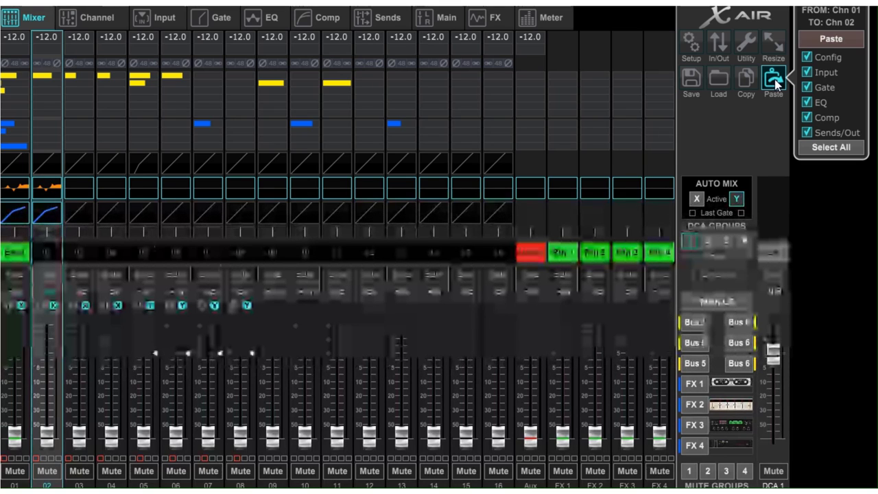
click(831, 39)
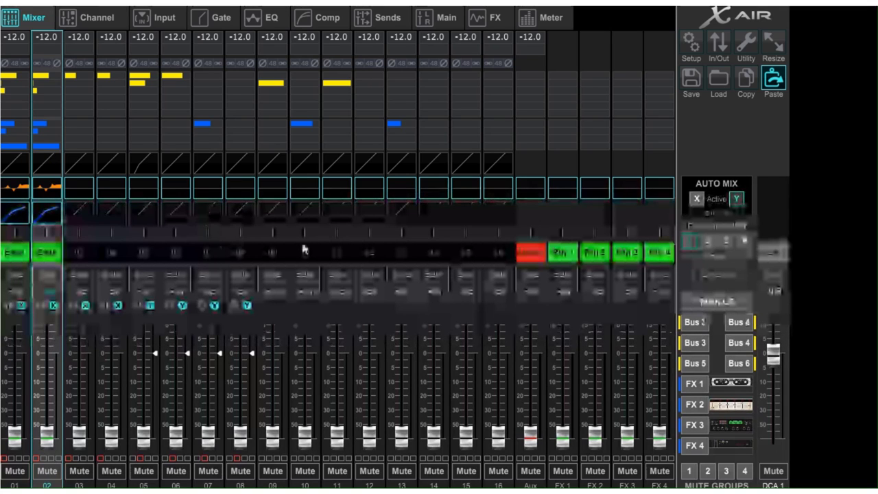
click(52, 253)
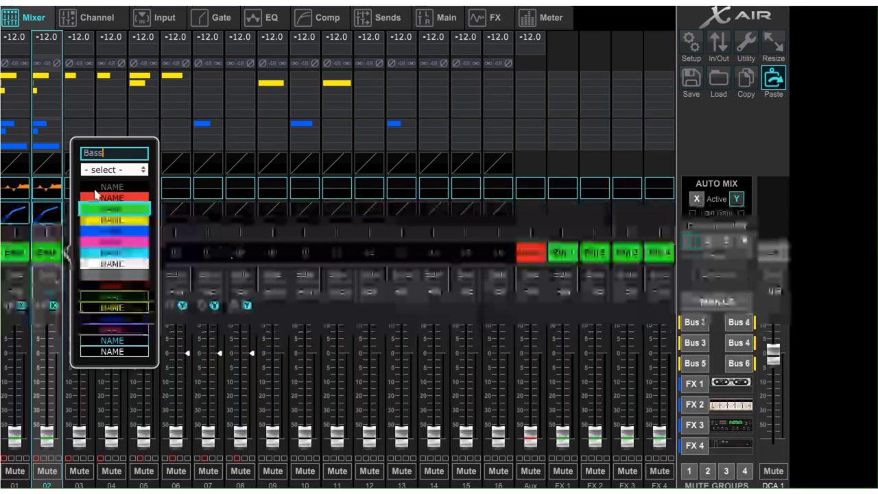
key(BackSpace)
key(BackSpace)
key(BackSpace)
key(BackSpace)
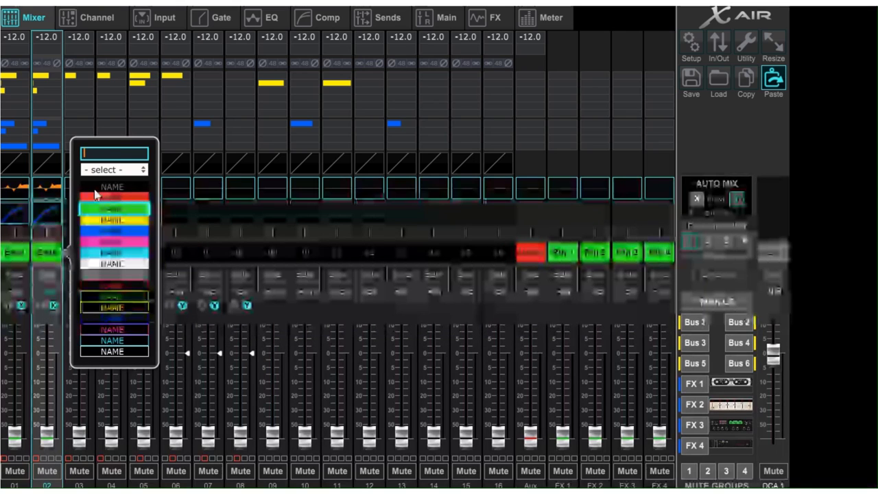
text(Grtr)
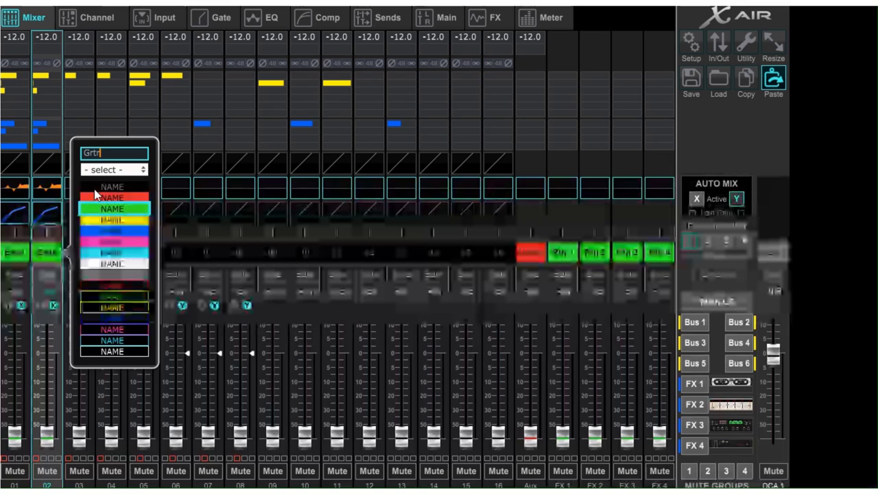
Step: Set channel 02's EQ to about -2.5 dB at 120.5 Hz for Low, +0.5 dB at 2k34 for HiMid and -3 dB at 5k38 for High
click(48, 192)
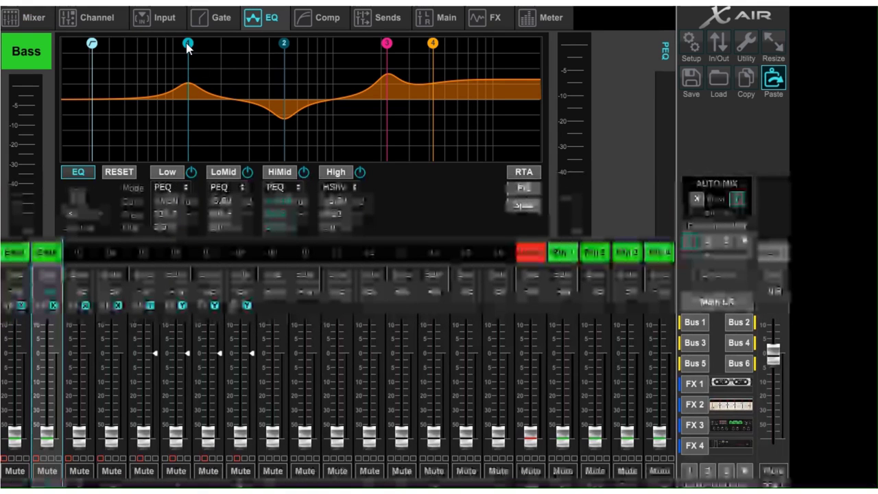
drag(187, 45, 182, 67)
drag(388, 47, 450, 81)
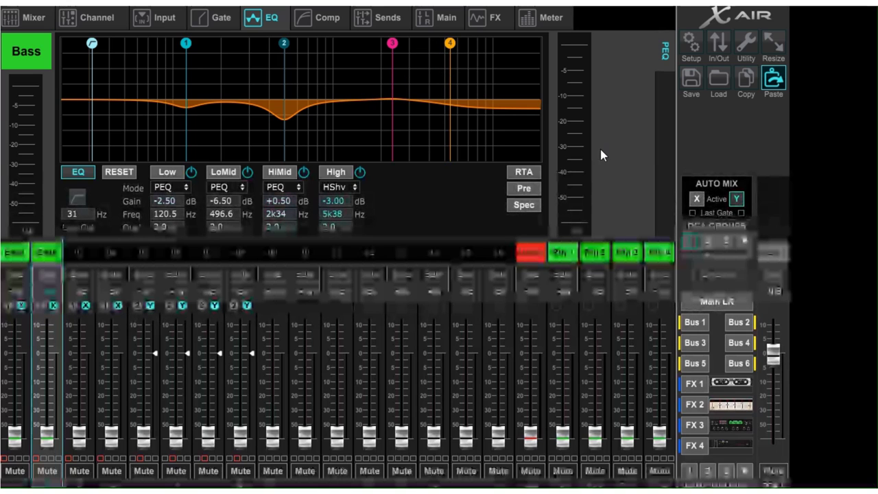